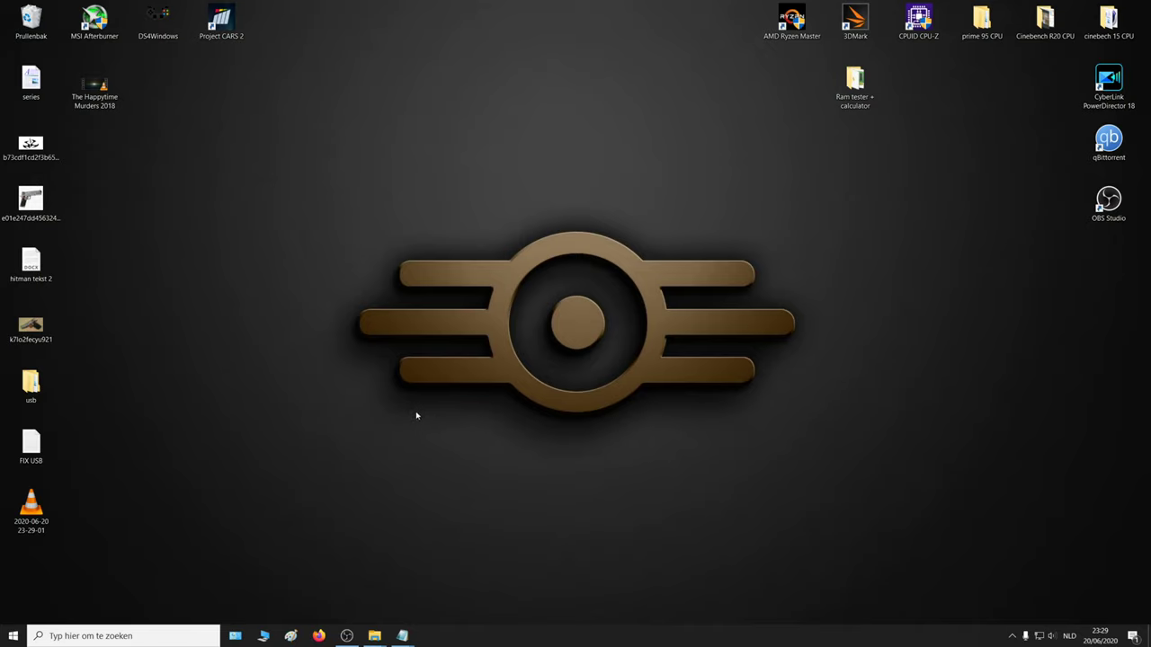
# Open File Explorer at This PC, showing drives C:, D:, USB-station (E:) and F:.
pyautogui.press('super+e')
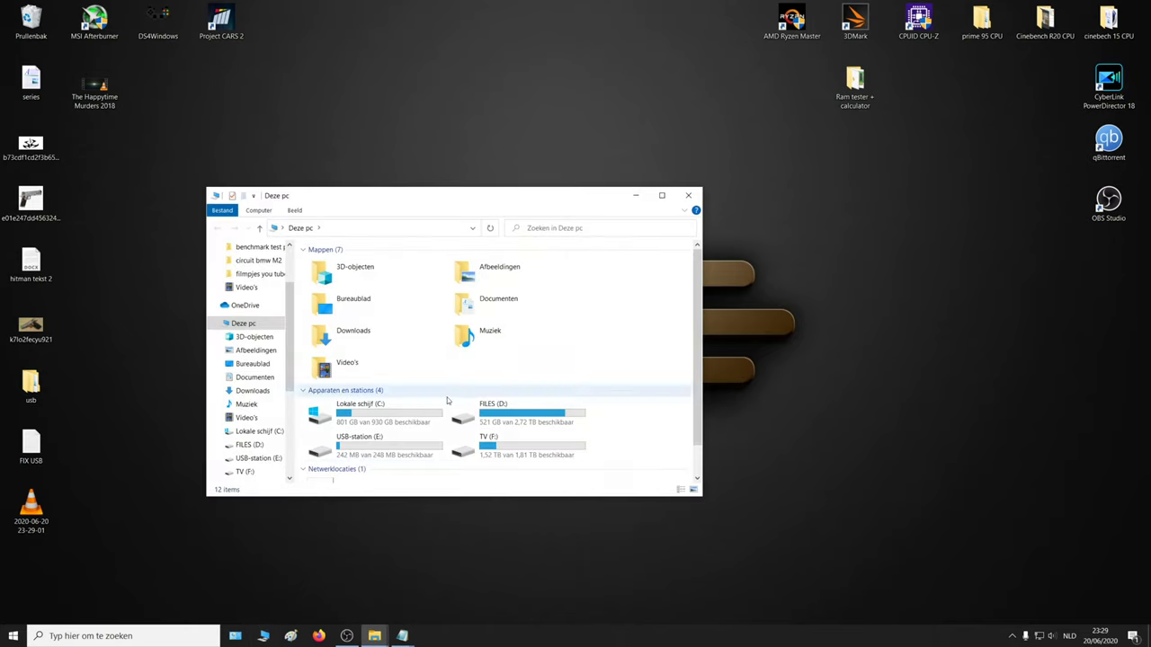
# Minimize Explorer, open the FIX USB notes and select the diskmgmt.msc command.
pyautogui.click(635, 195)
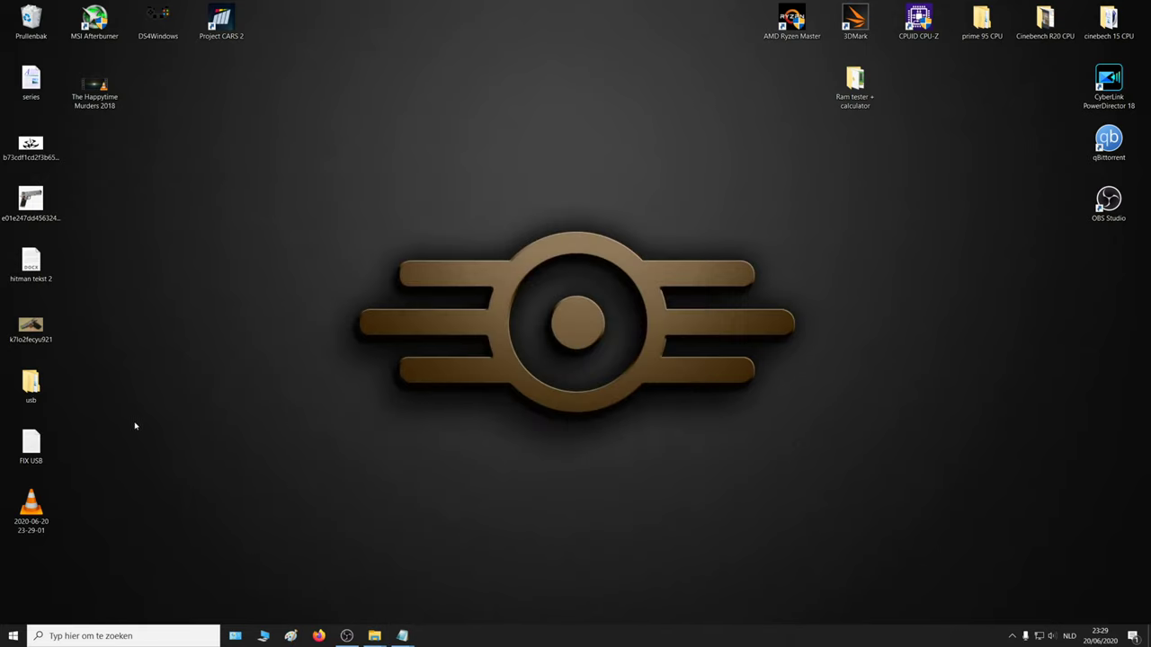
pyautogui.doubleClick(34, 445)
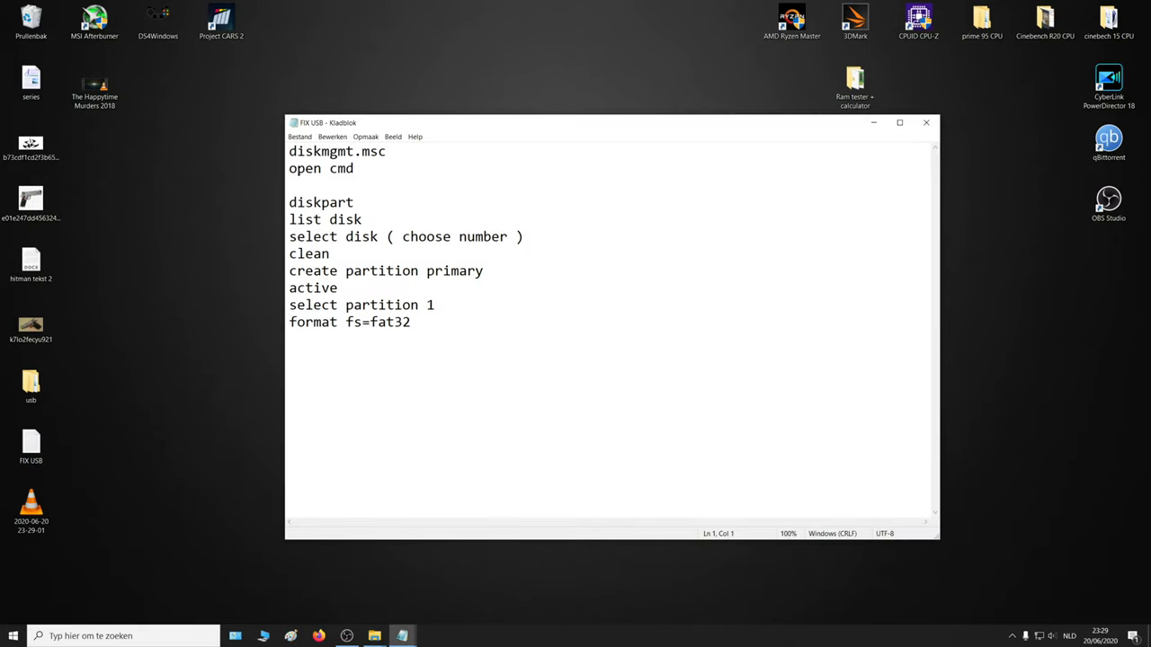
pyautogui.moveTo(290, 151); pyautogui.dragTo(387, 154)
pyautogui.hotkey('ctrl', 'c')
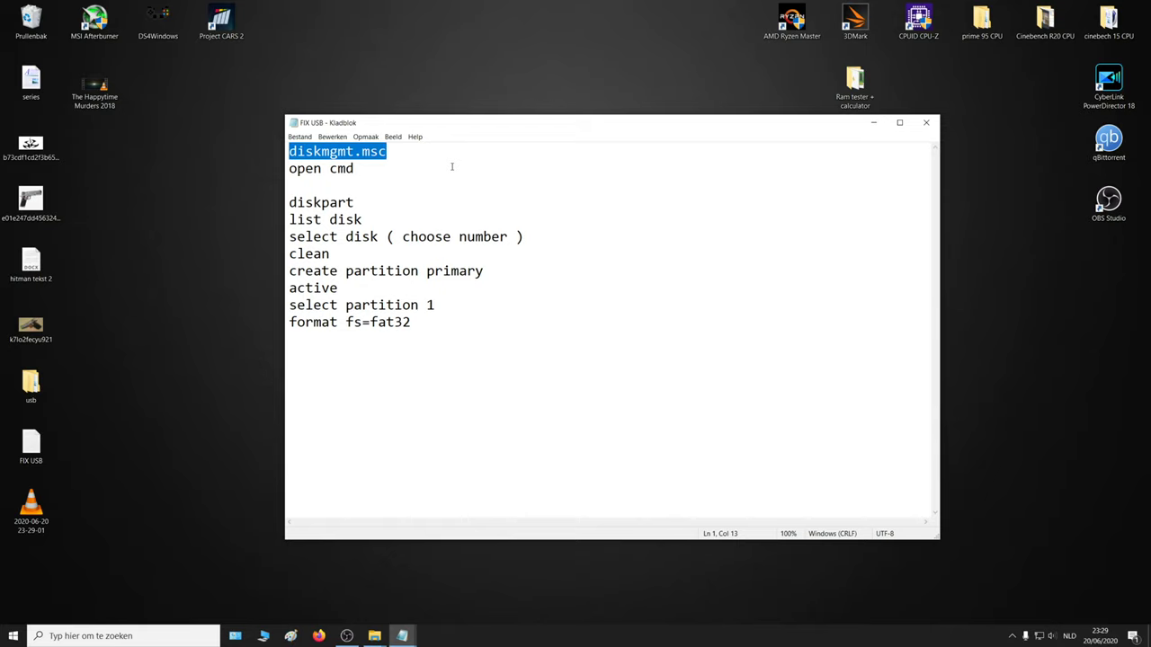
# Launch diskmgmt.msc from search and bring the 57.75 GB removable Schijf 2 into view.
pyautogui.click(873, 122)
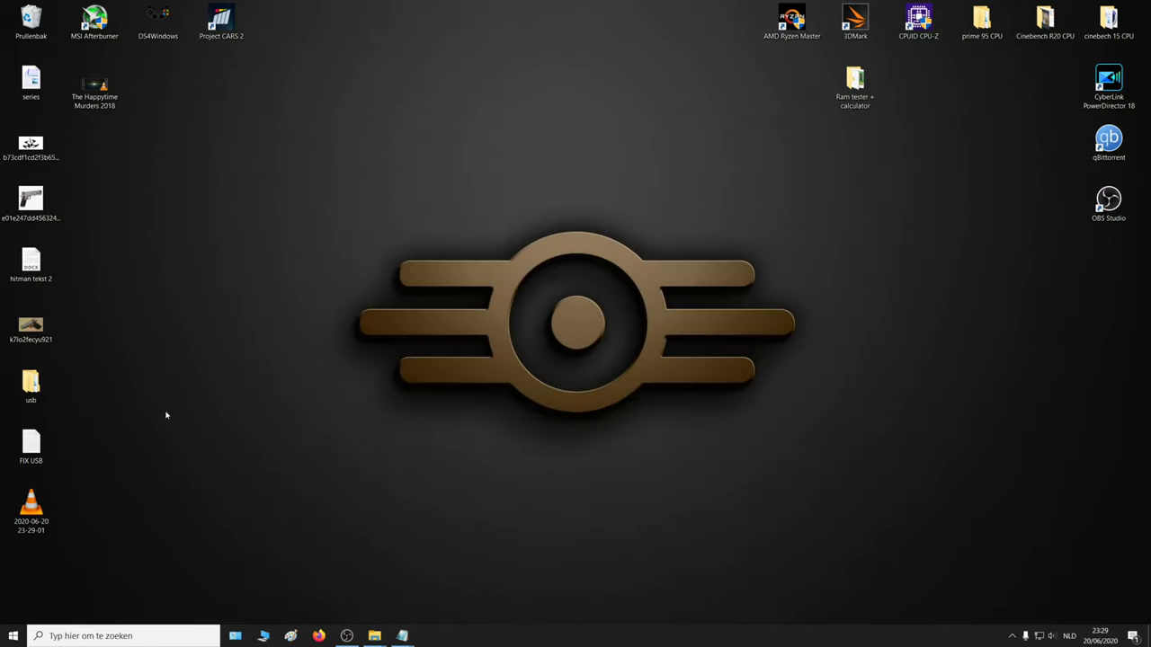
pyautogui.click(119, 636)
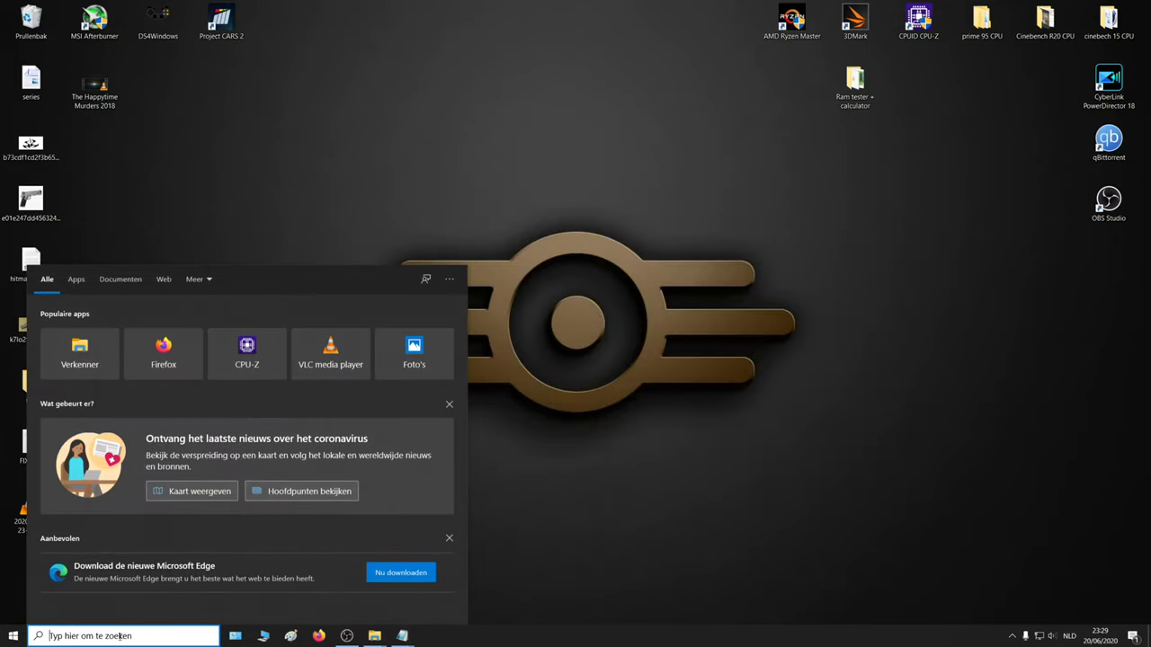
pyautogui.hotkey('ctrl', 'v')
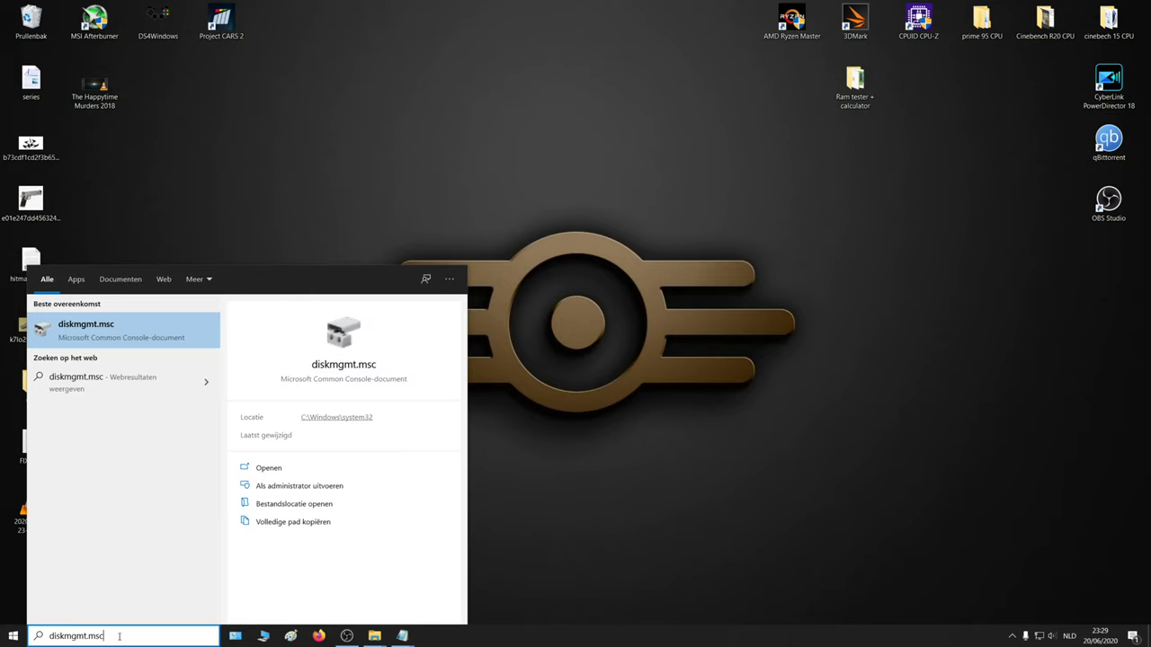
pyautogui.press('Return')
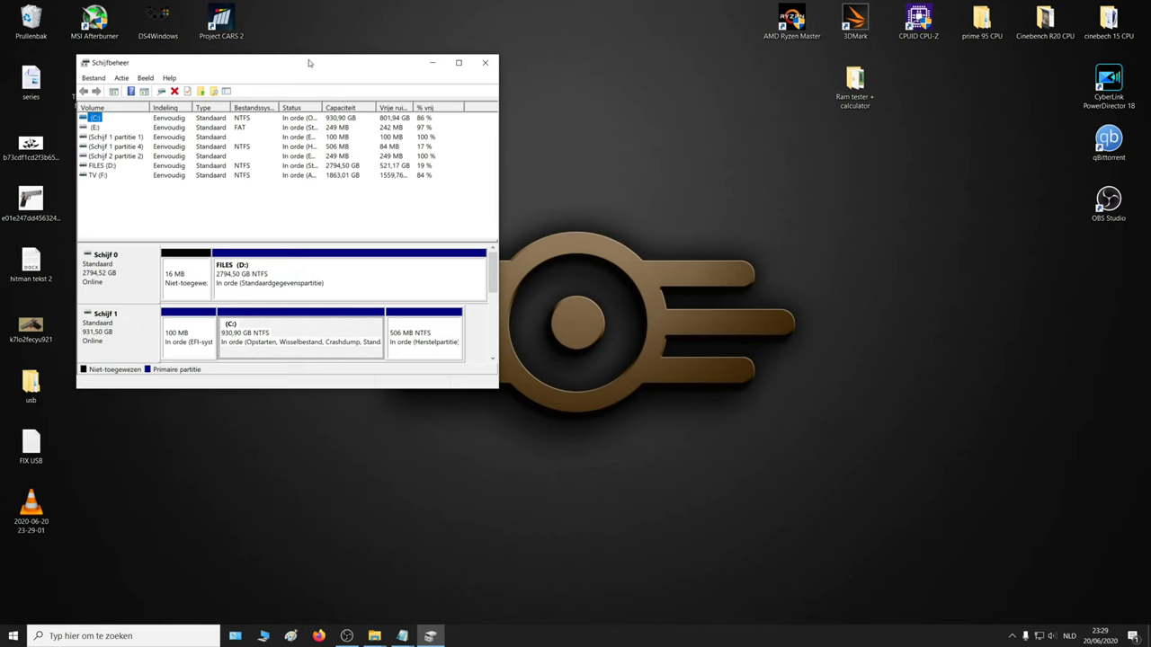
pyautogui.moveTo(309, 59); pyautogui.dragTo(430, 120)
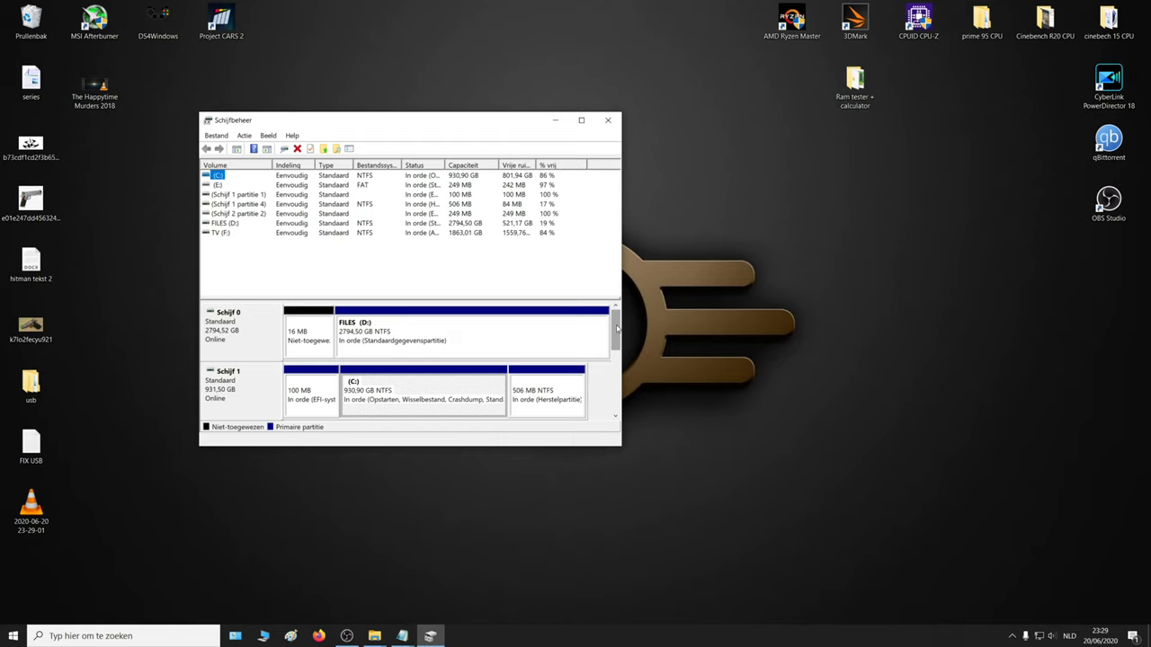
pyautogui.moveTo(618, 329); pyautogui.dragTo(619, 351)
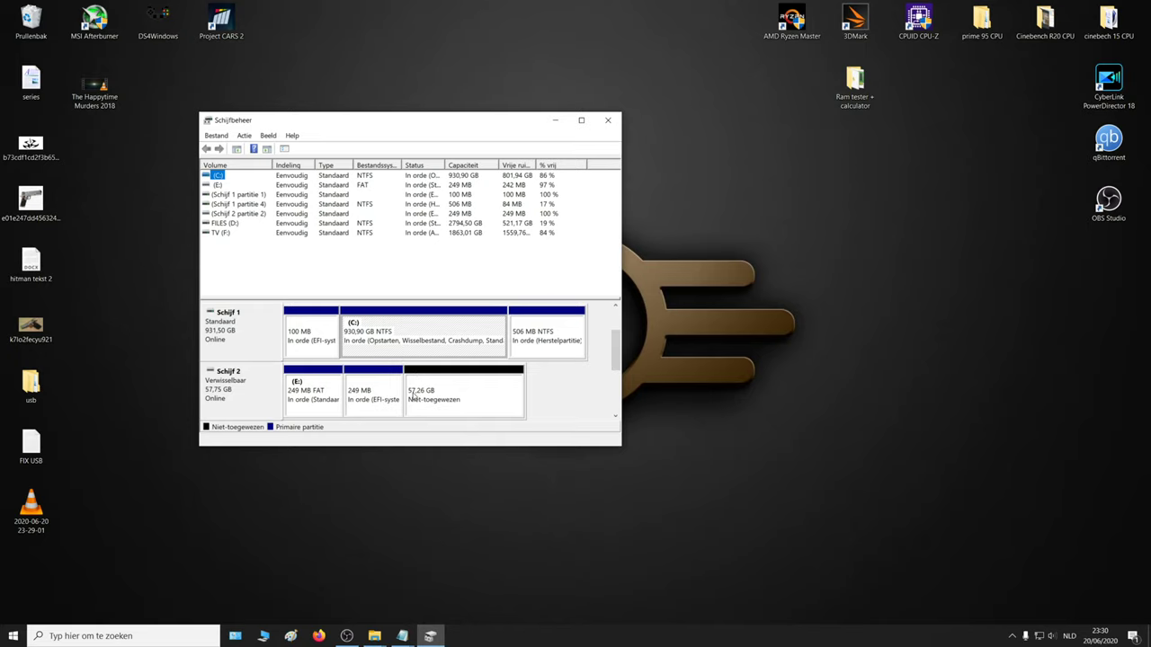
pyautogui.rightClick(442, 389)
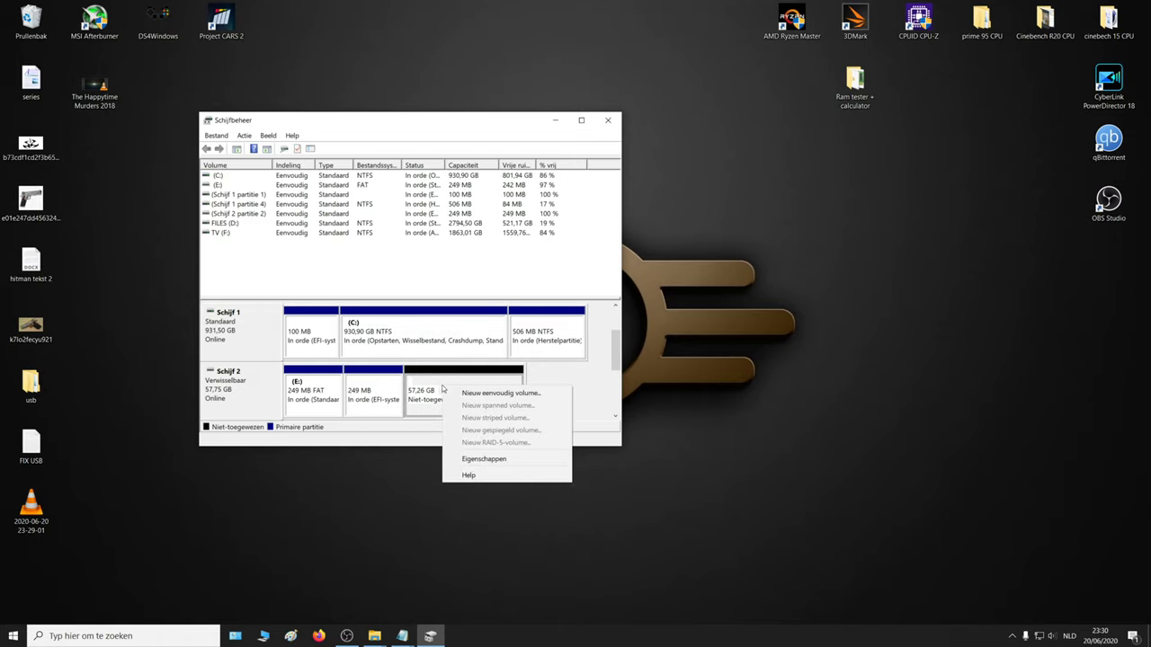
pyautogui.click(499, 394)
pyautogui.click(419, 376)
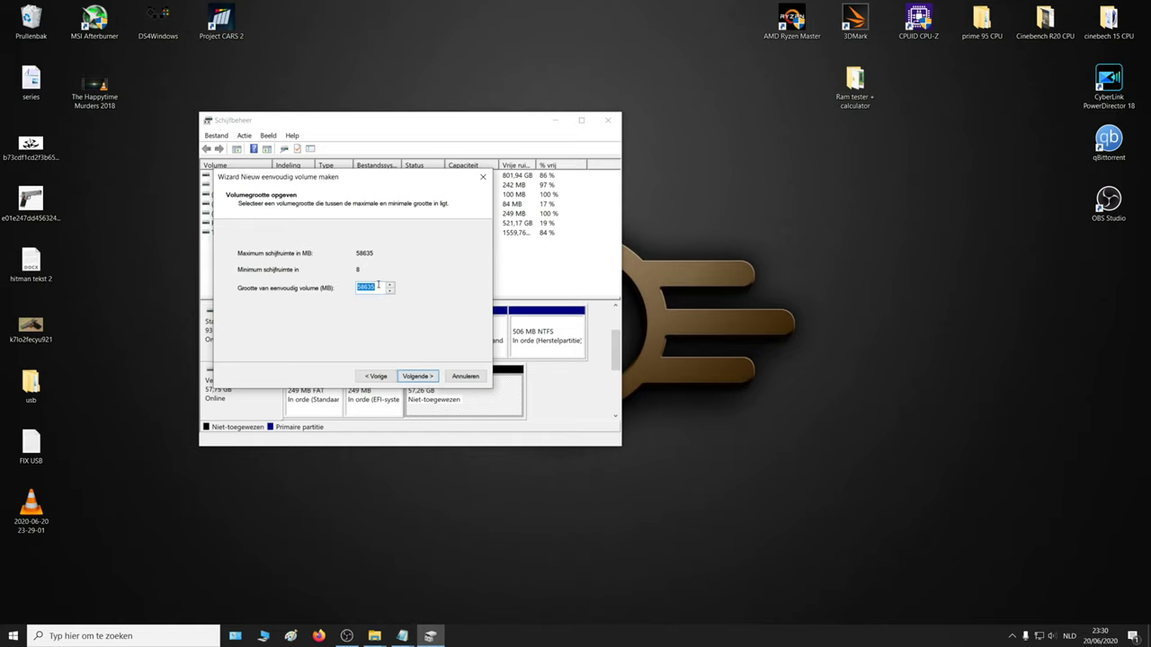
pyautogui.click(418, 376)
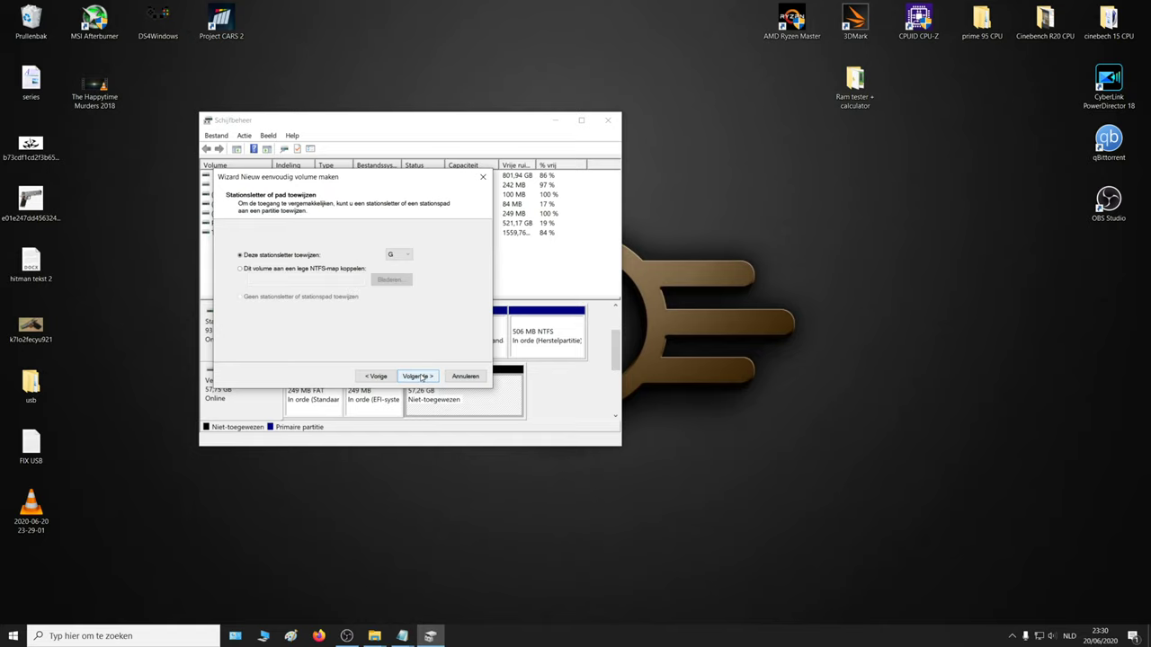
pyautogui.click(404, 257)
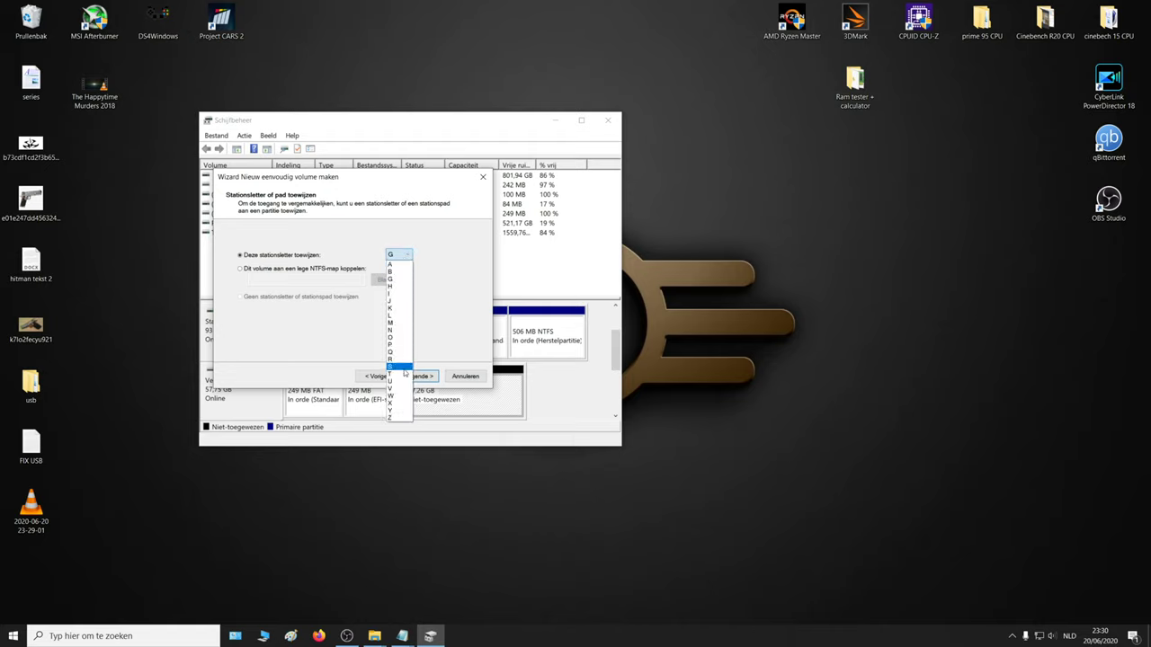
pyautogui.click(399, 419)
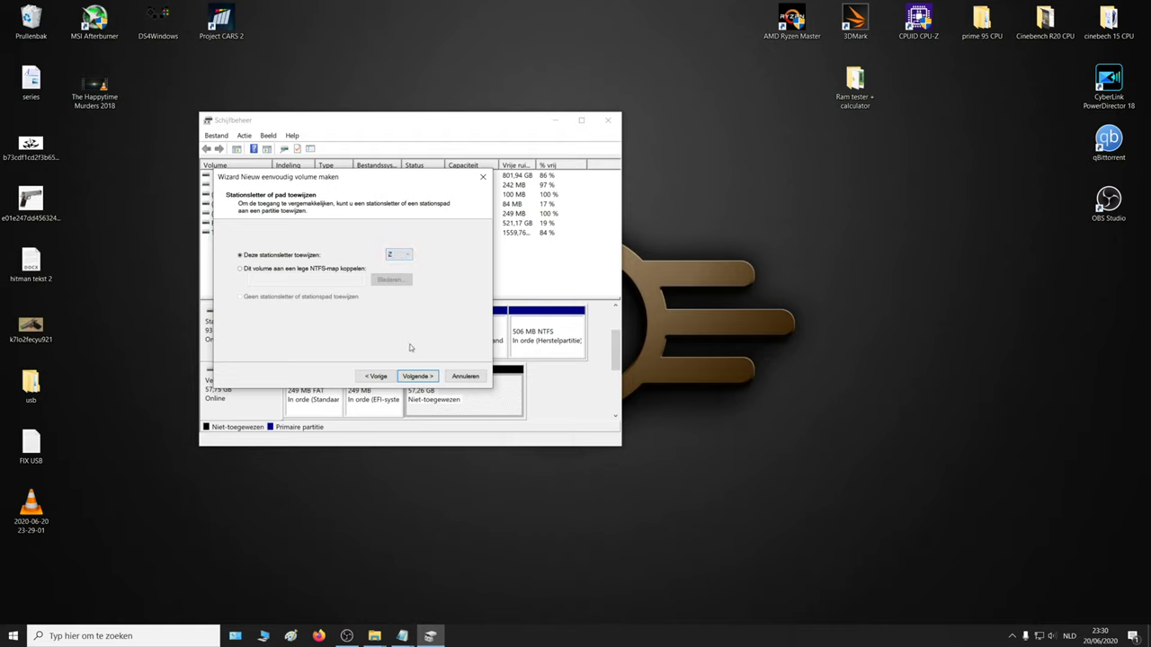
pyautogui.click(416, 377)
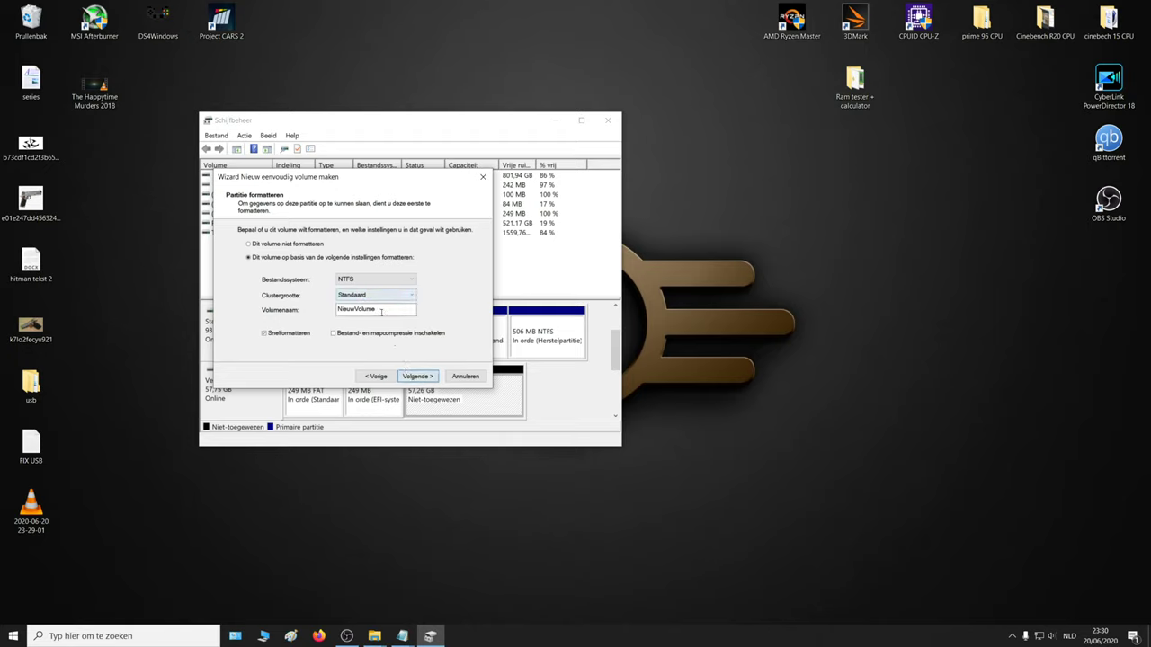
pyautogui.moveTo(381, 310); pyautogui.dragTo(314, 322)
pyautogui.write('test')
pyautogui.click(422, 379)
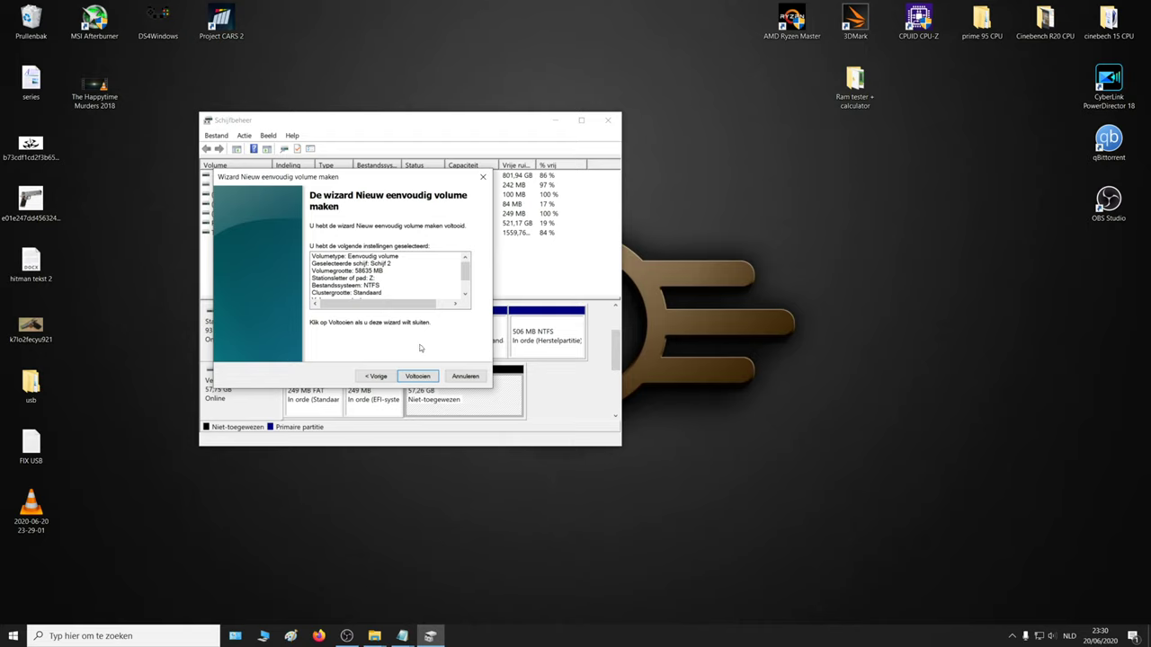
pyautogui.click(482, 178)
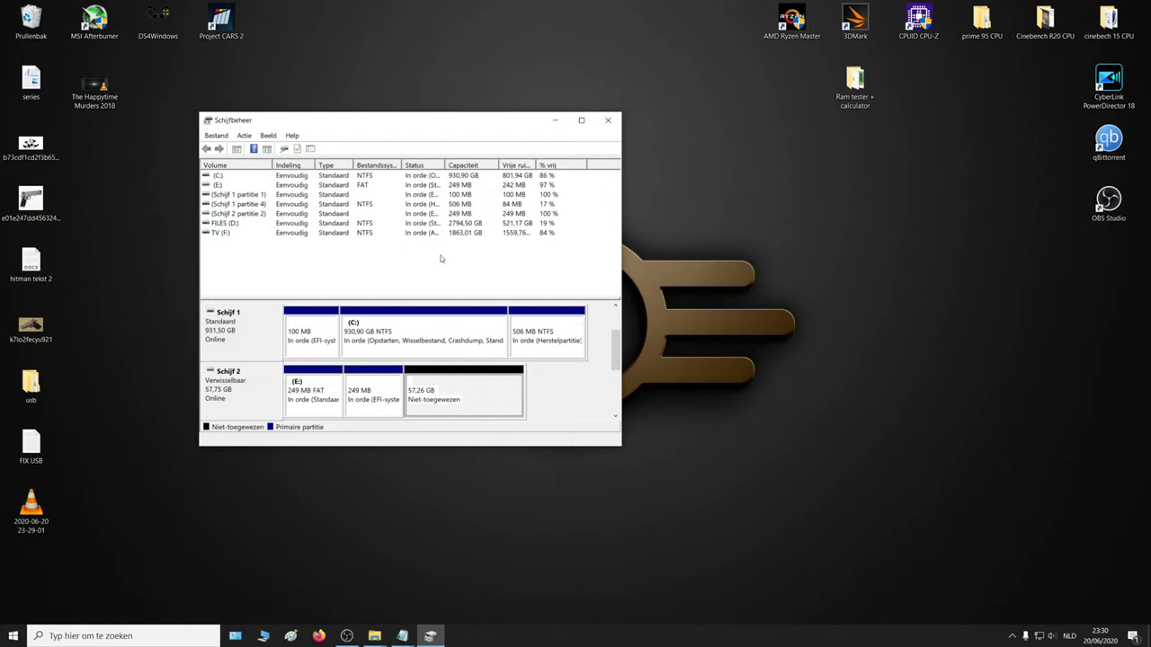
# Close the Schijfbeheer window.
pyautogui.click(609, 121)
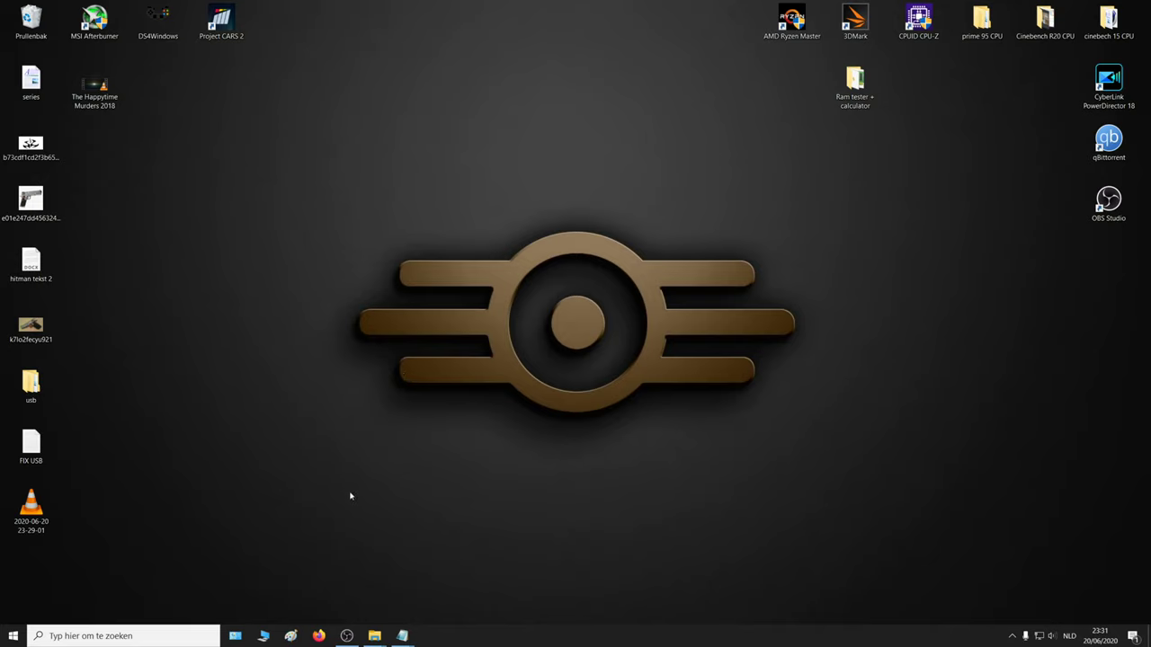
# Reopen Deze pc and browse the contents of the TV (F:) drive.
pyautogui.click(263, 636)
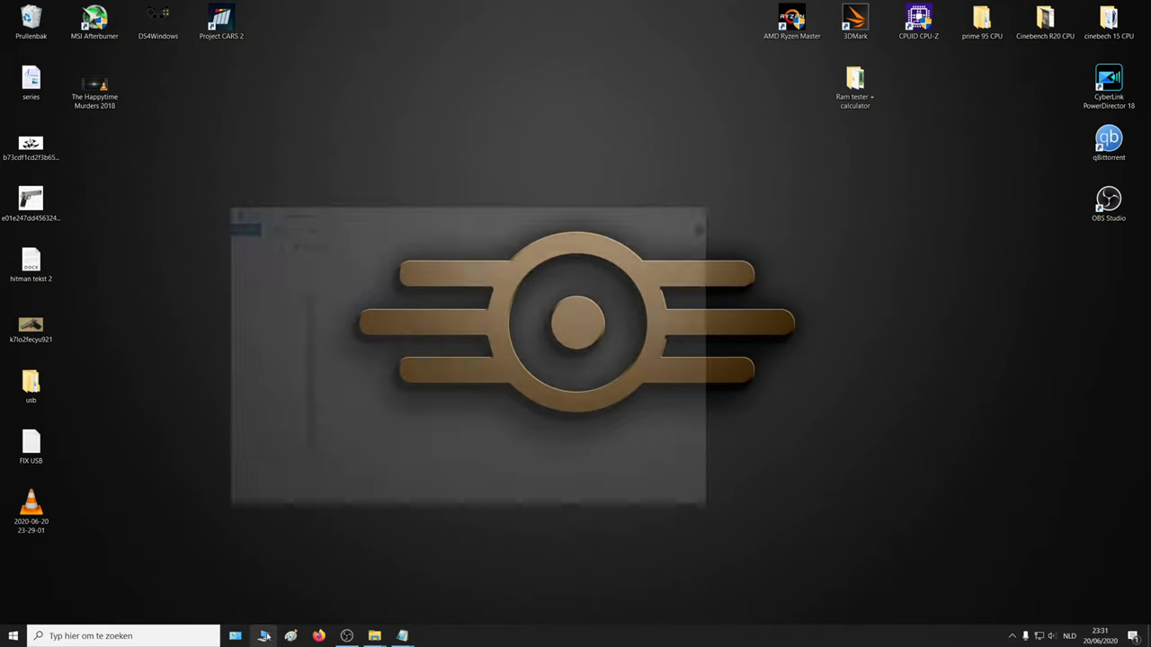
pyautogui.scroll(-1, 561, 359)
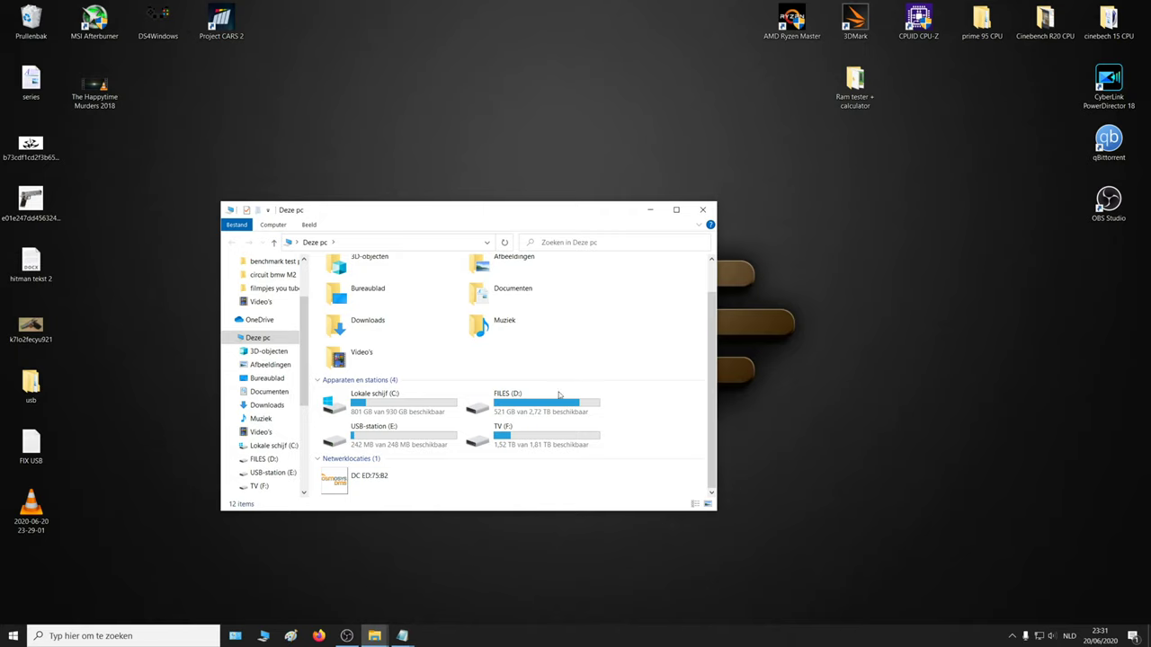
pyautogui.click(505, 439)
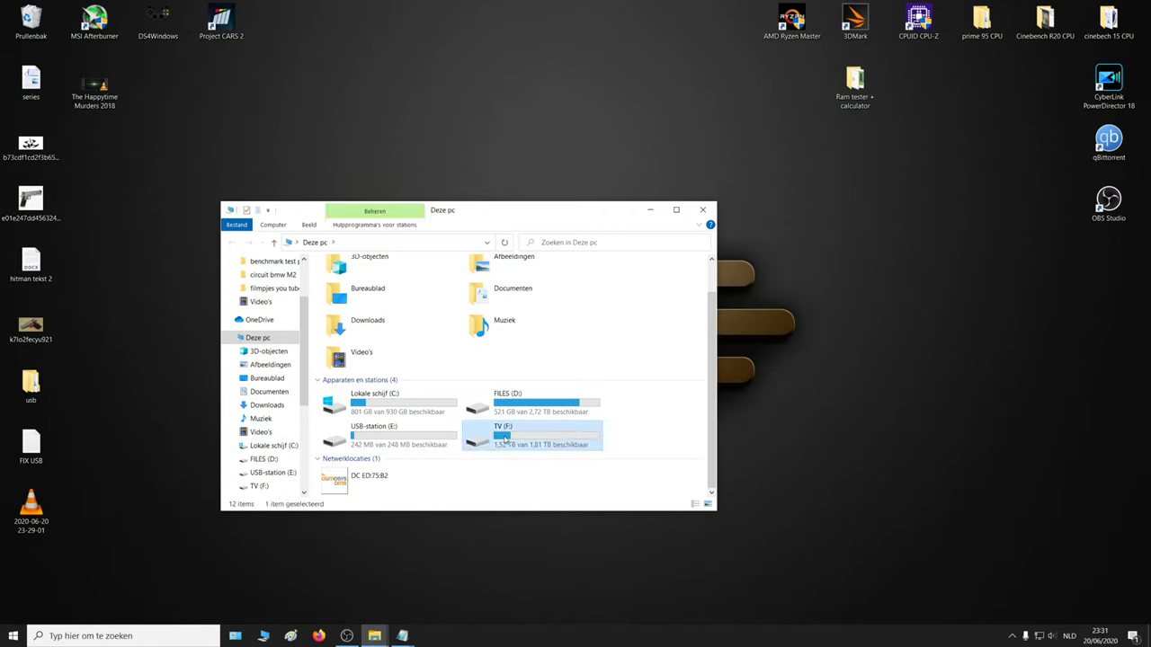
pyautogui.doubleClick(505, 439)
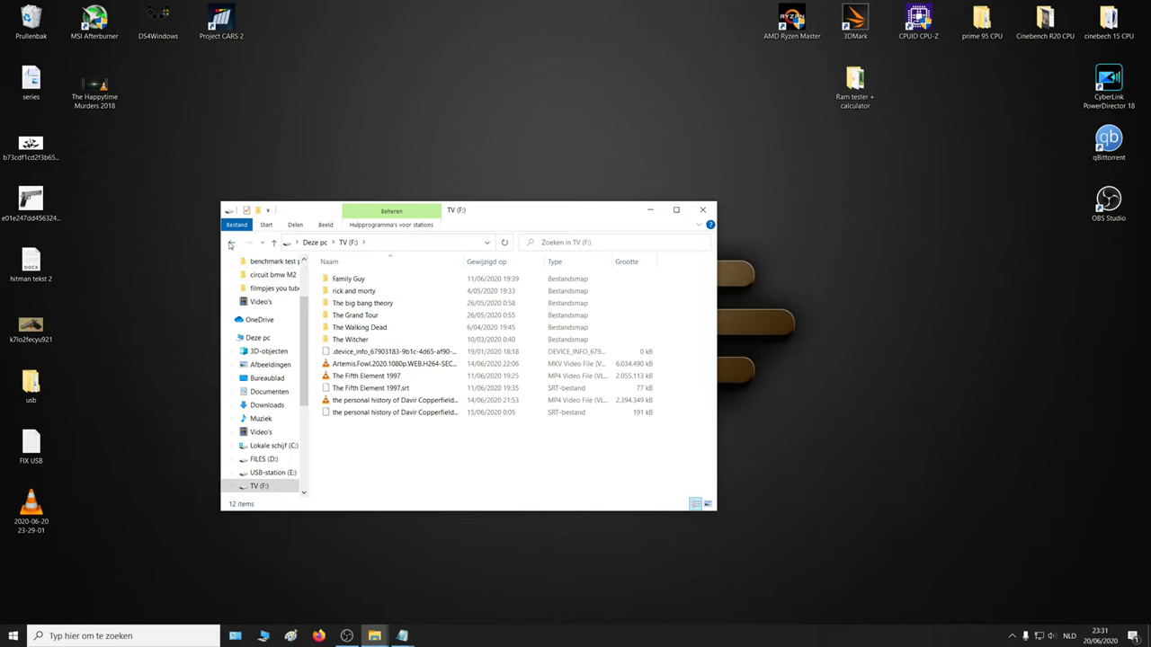
# Return to the drive list and open the TV (F:) Eigenschappen dialog.
pyautogui.click(231, 243)
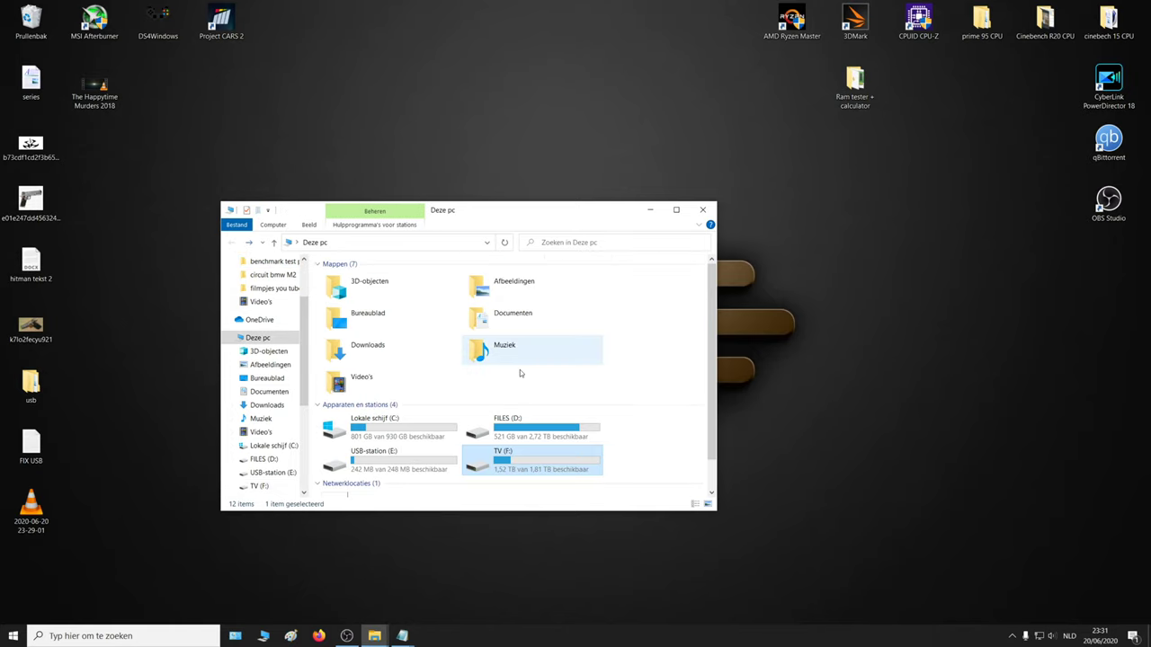
pyautogui.rightClick(516, 461)
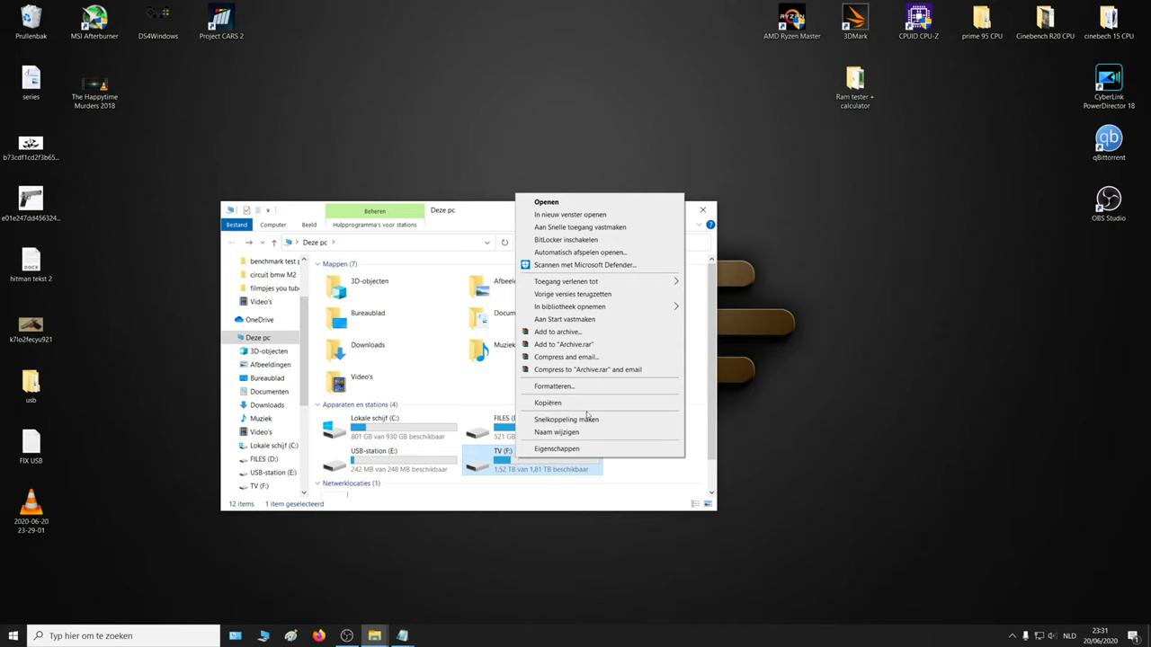
pyautogui.click(560, 449)
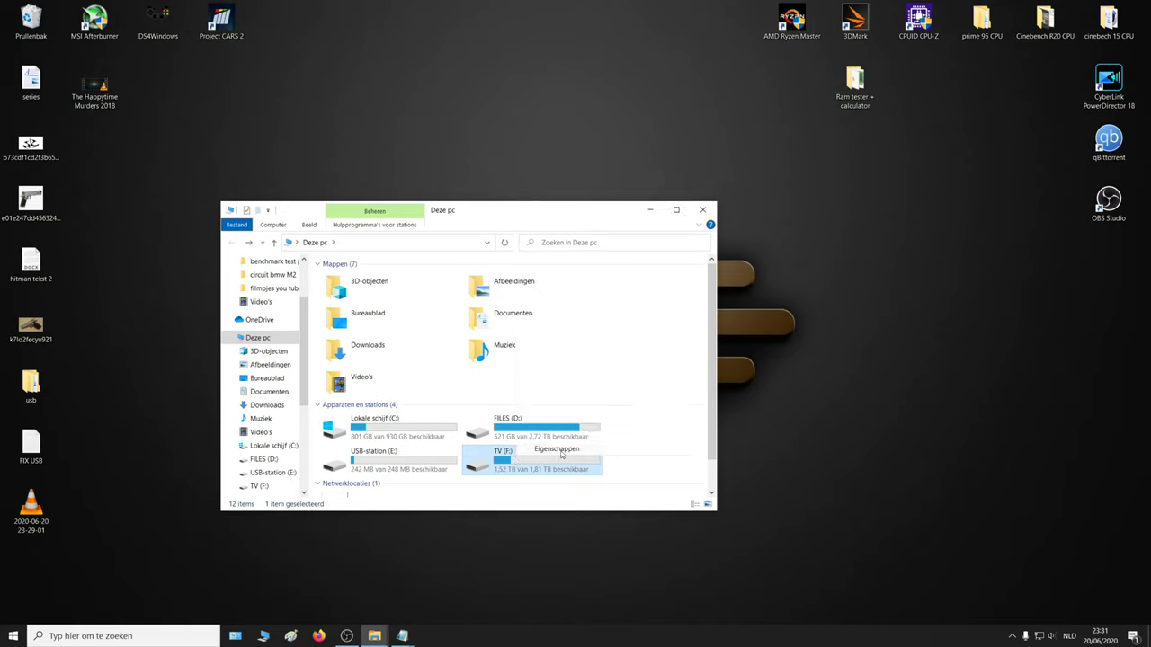
# Open the advanced security settings from TV (F:)'s Beveiliging tab.
pyautogui.moveTo(626, 352); pyautogui.dragTo(489, 244)
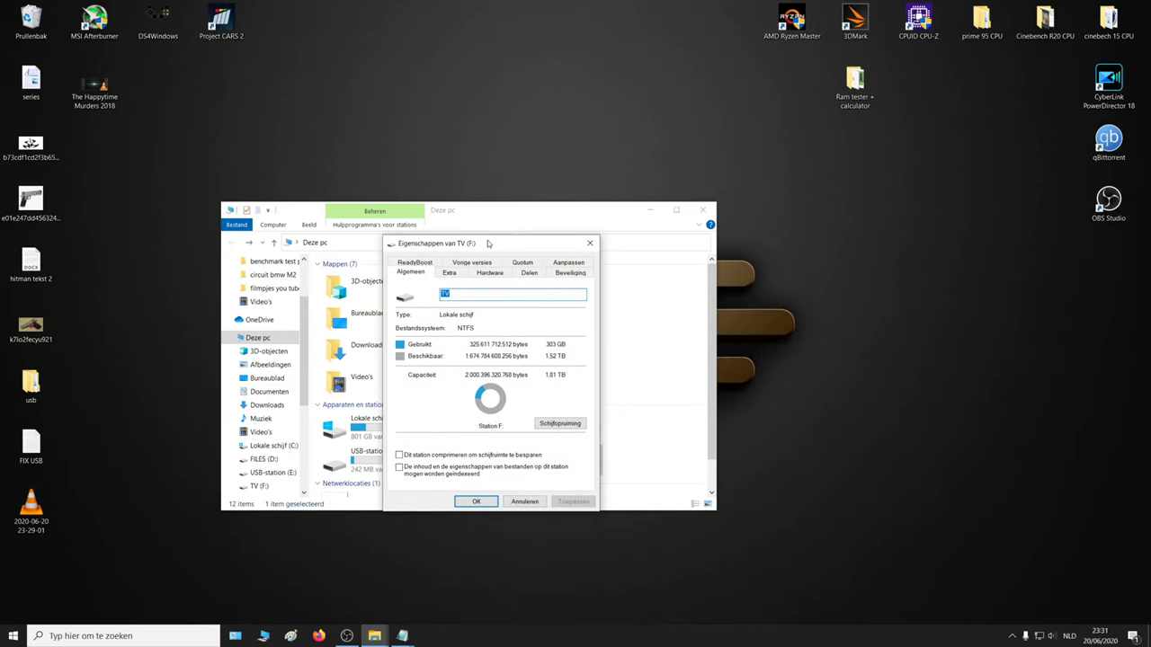
pyautogui.click(572, 273)
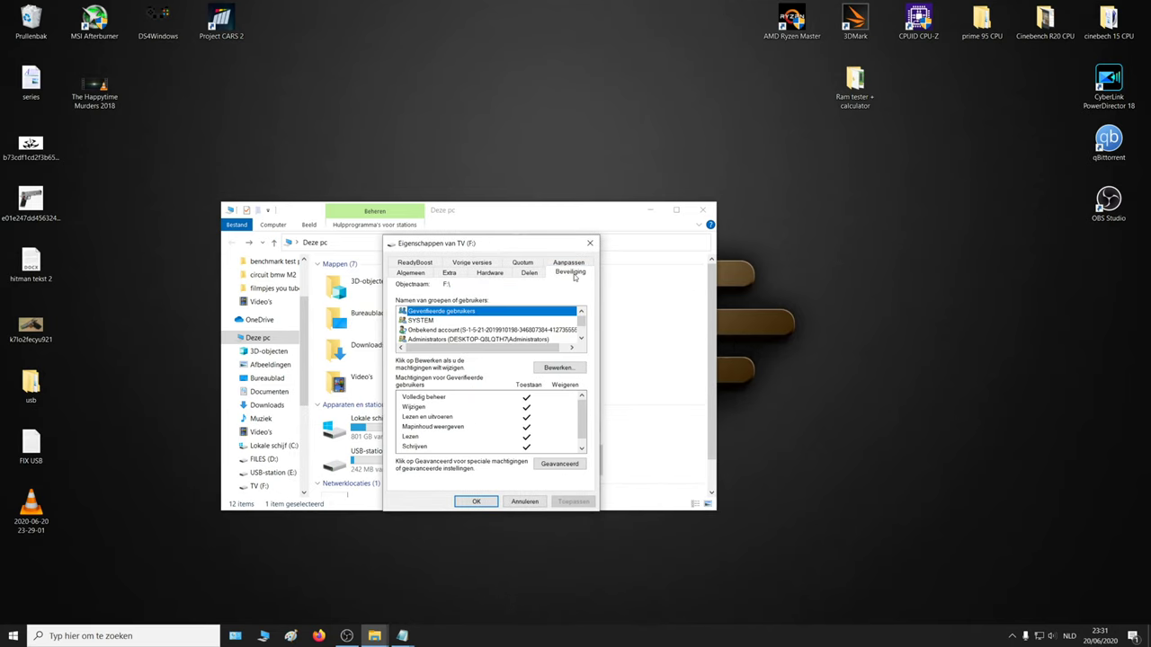
pyautogui.click(559, 464)
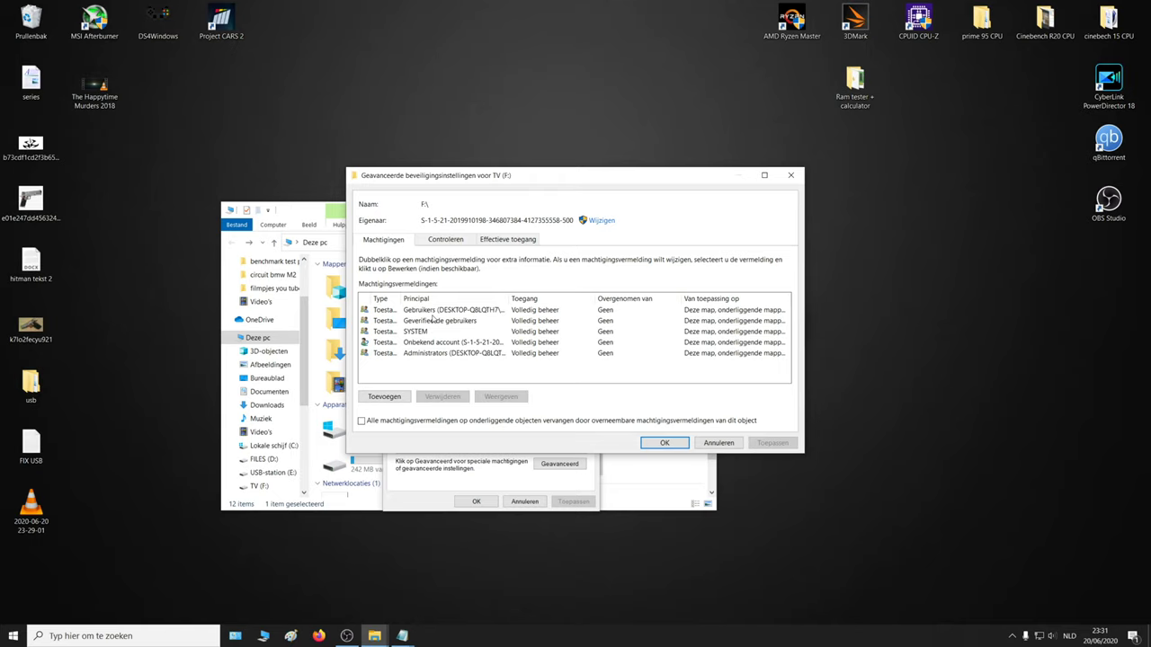
# Select the Gebruikers, Geverifieerde gebruikers, SYSTEM and Administrators permission entries in turn.
pyautogui.click(432, 310)
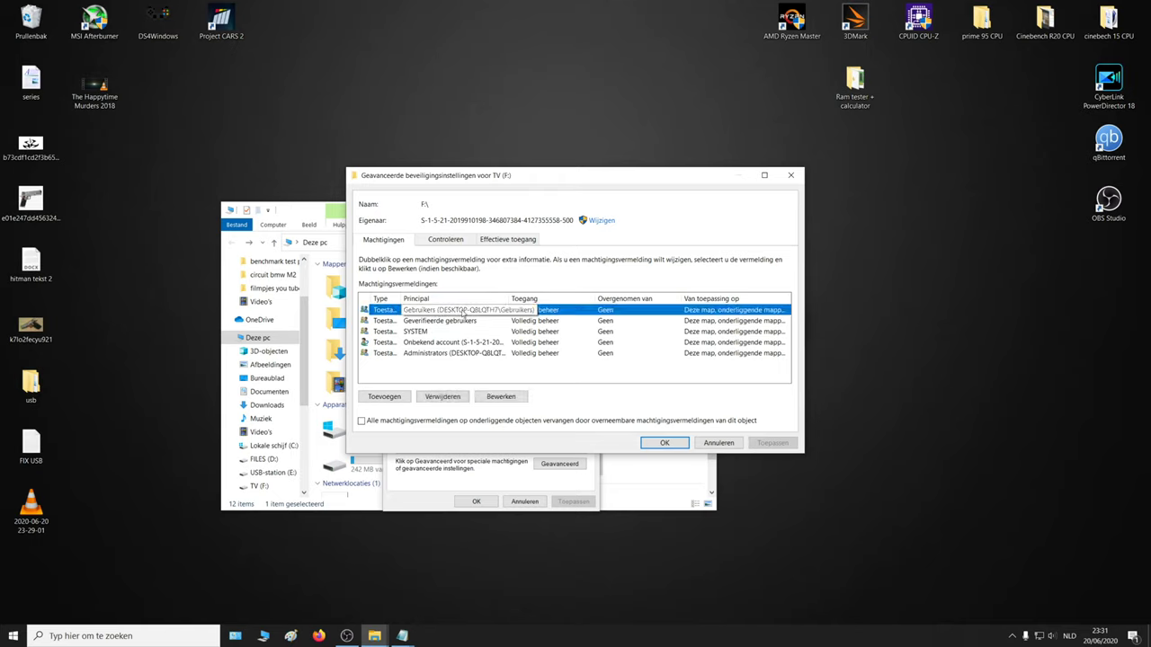
pyautogui.click(419, 322)
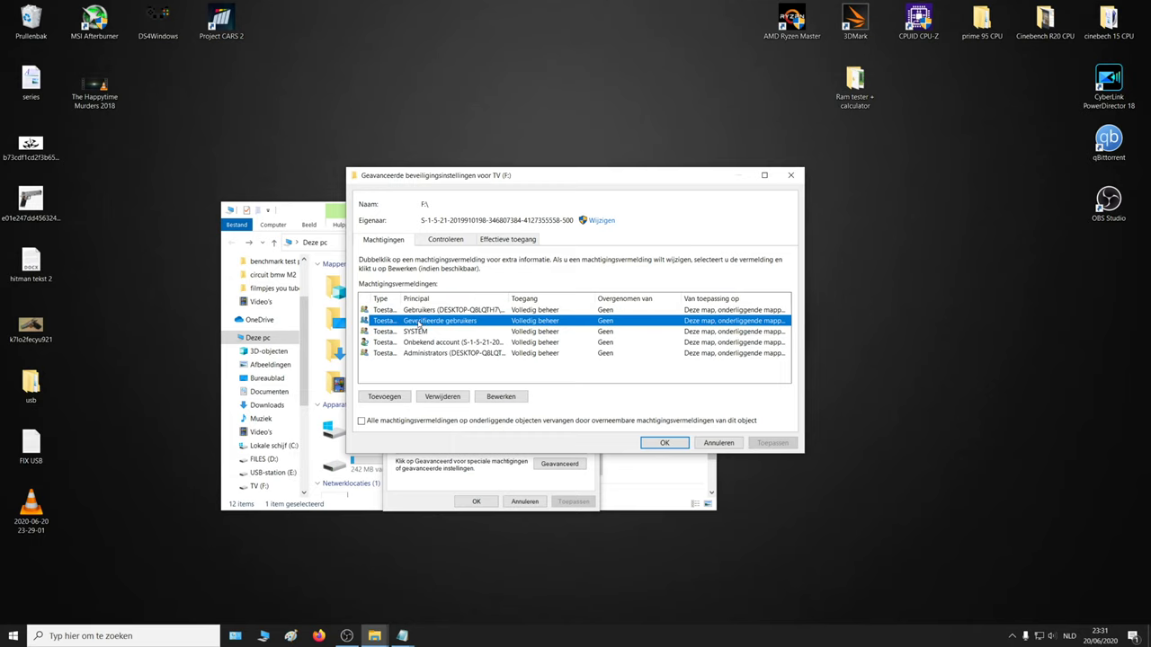
pyautogui.click(416, 335)
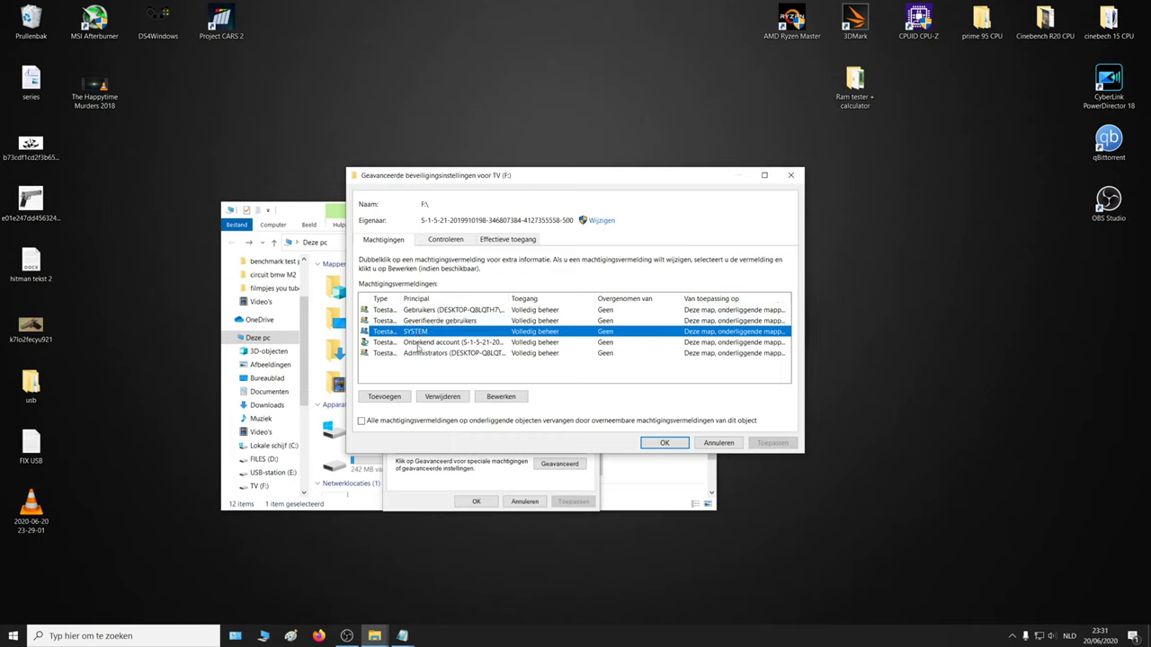
pyautogui.click(418, 354)
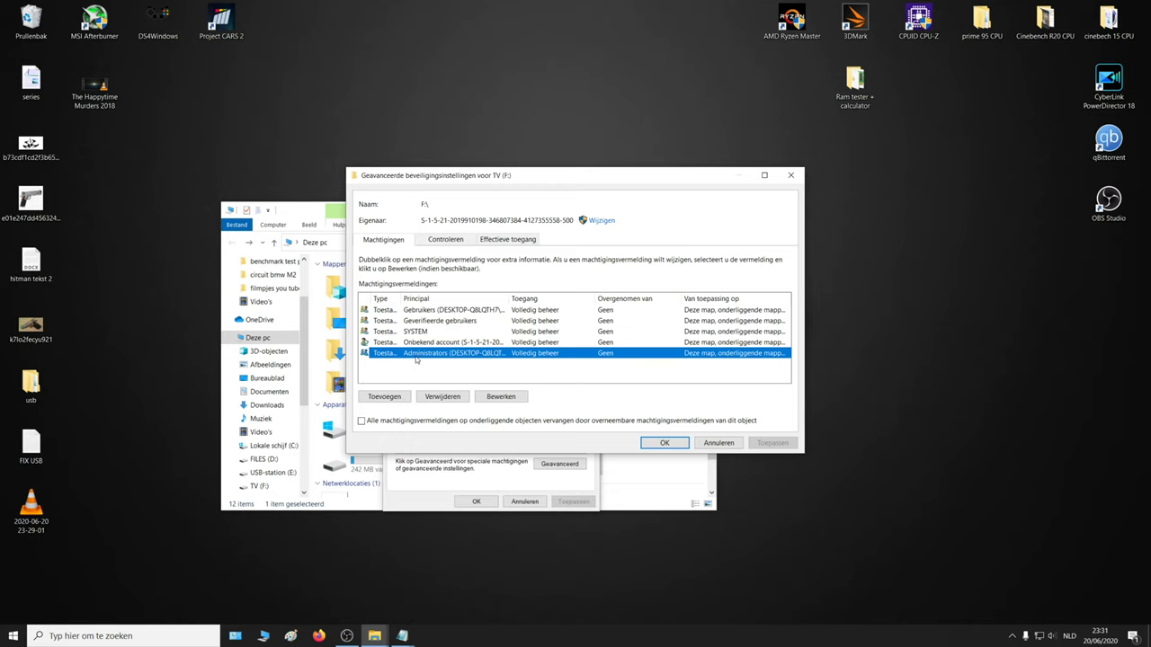
# Widen the Type column so Toestaan shows fully, then step through all five entries again.
pyautogui.doubleClick(402, 299)
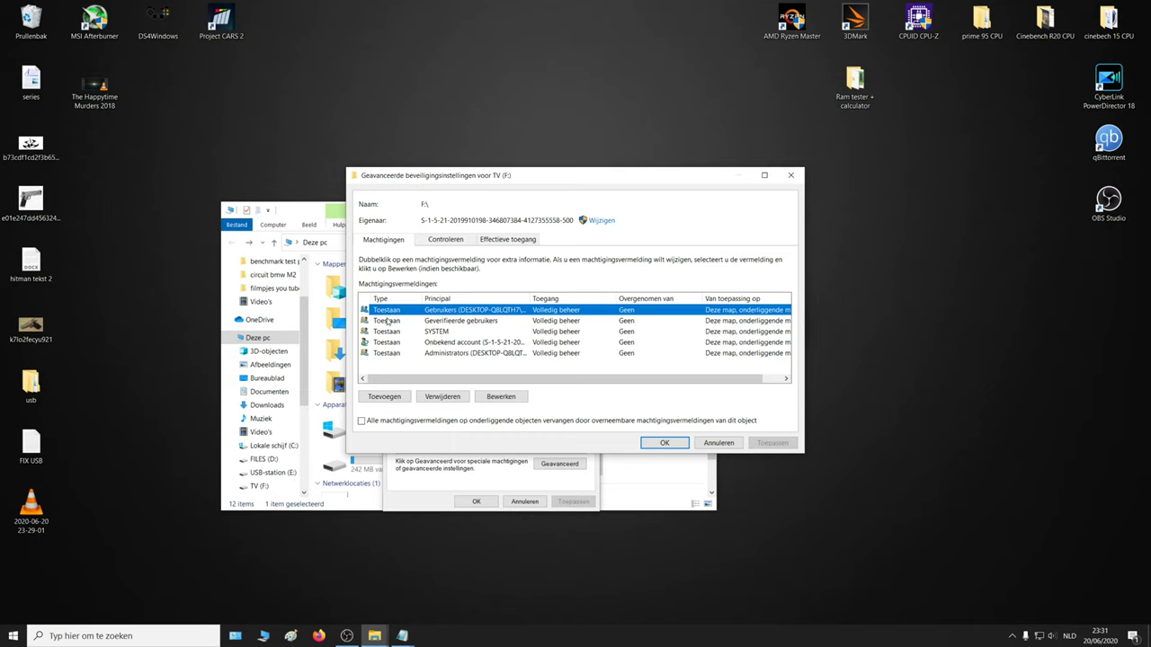
pyautogui.click(387, 321)
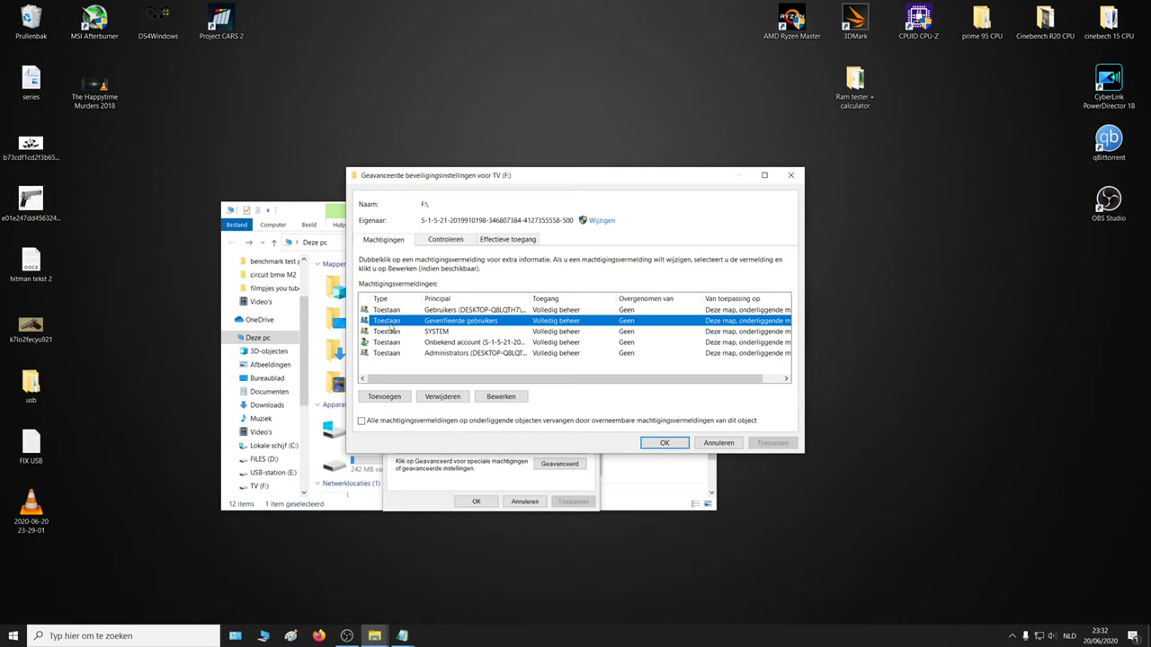
pyautogui.click(389, 332)
pyautogui.click(388, 343)
pyautogui.click(391, 353)
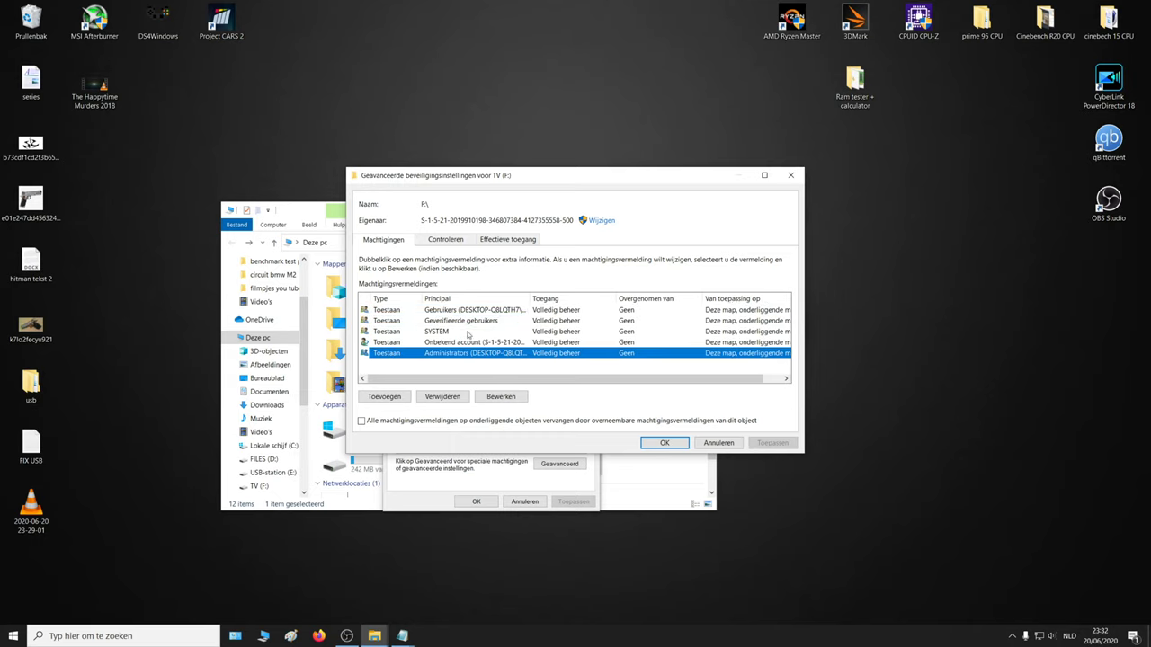
pyautogui.click(554, 310)
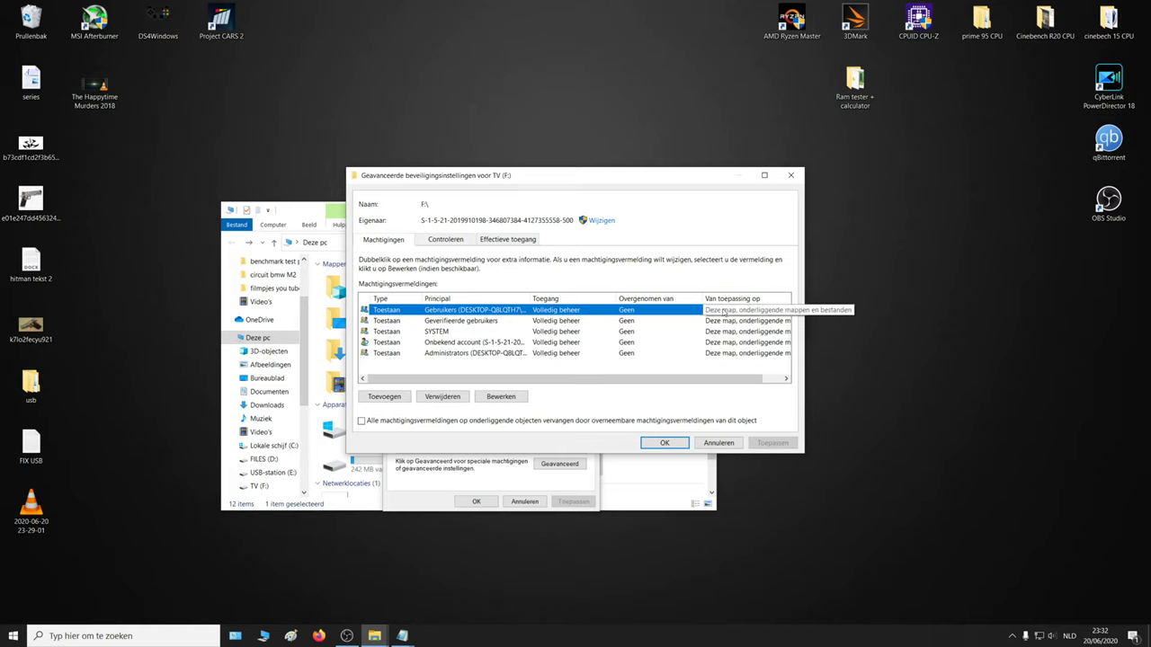
pyautogui.moveTo(718, 380); pyautogui.dragTo(757, 378)
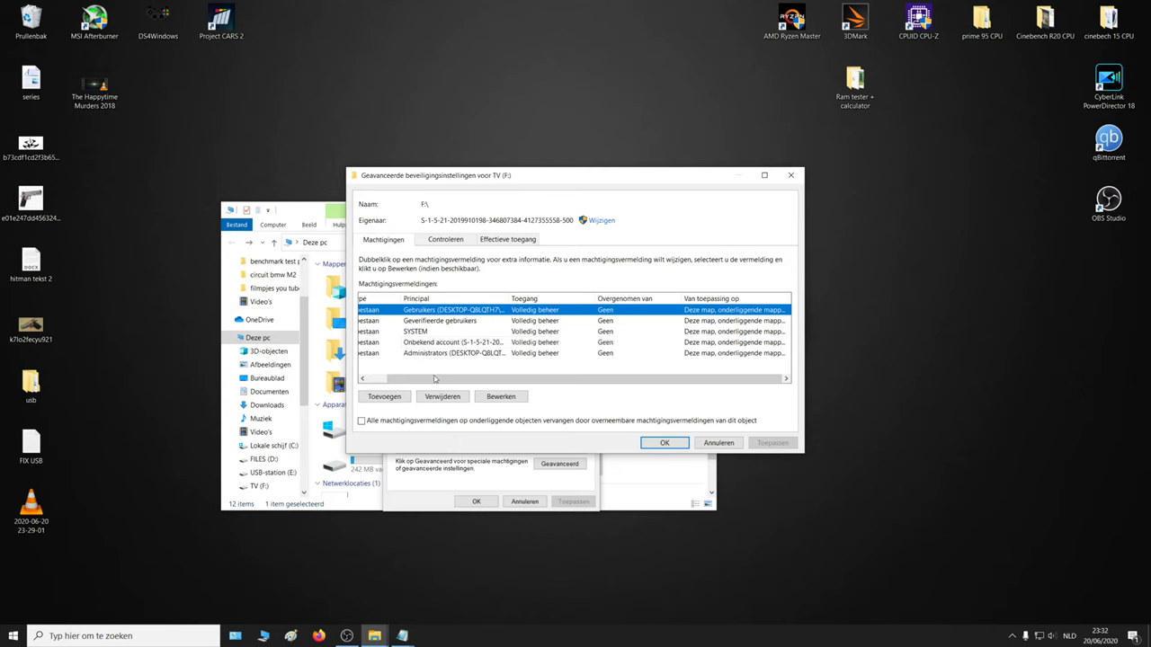
pyautogui.moveTo(437, 379); pyautogui.dragTo(417, 380)
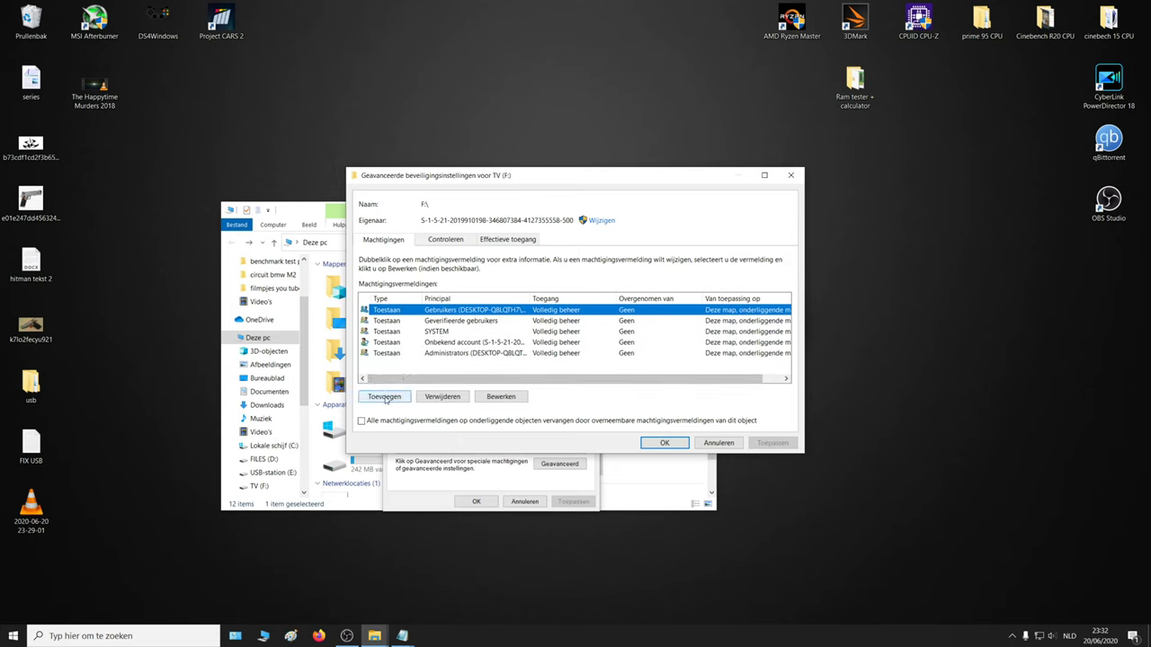
pyautogui.click(385, 398)
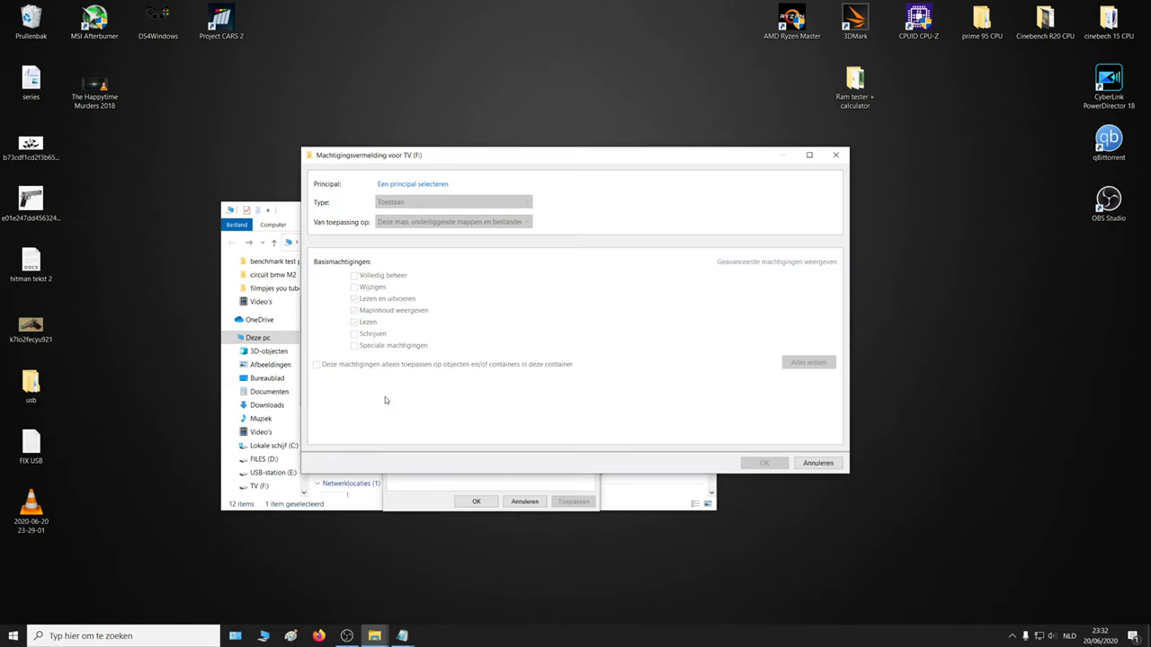
pyautogui.click(413, 184)
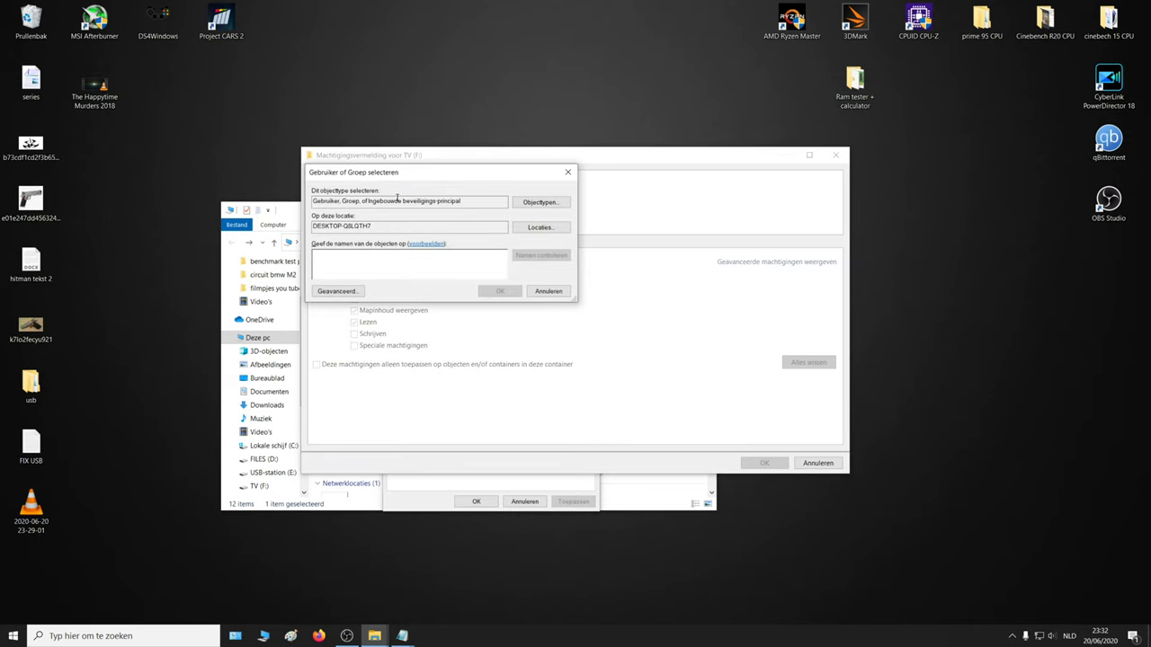
pyautogui.click(543, 202)
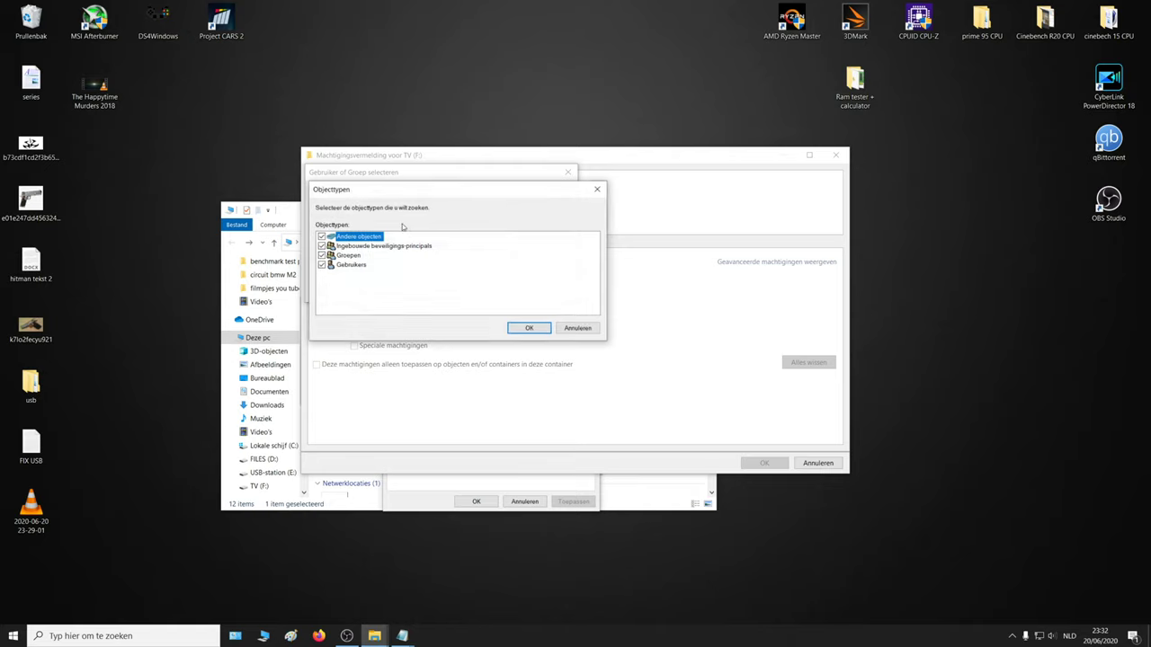
pyautogui.click(531, 329)
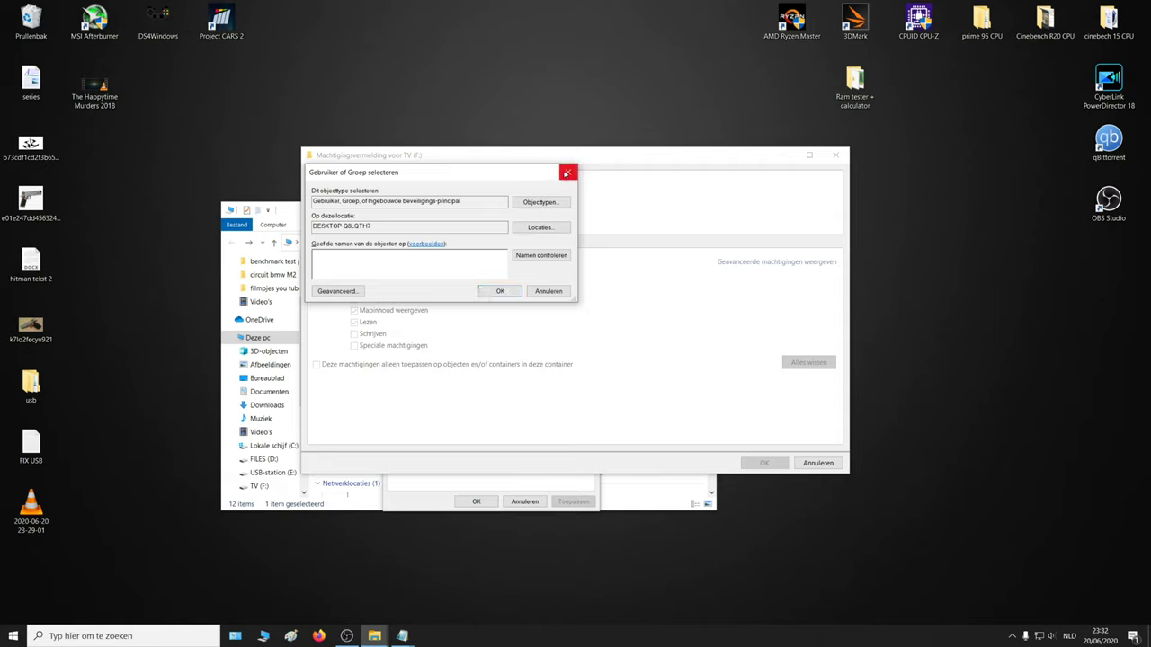
pyautogui.click(566, 173)
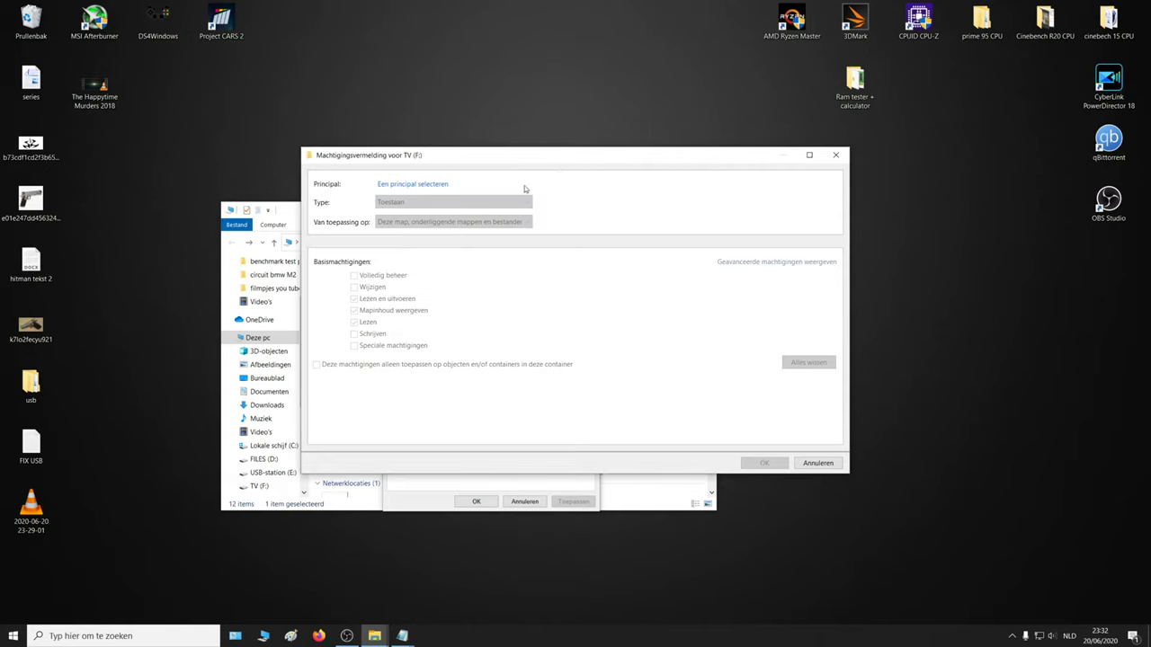
pyautogui.click(836, 156)
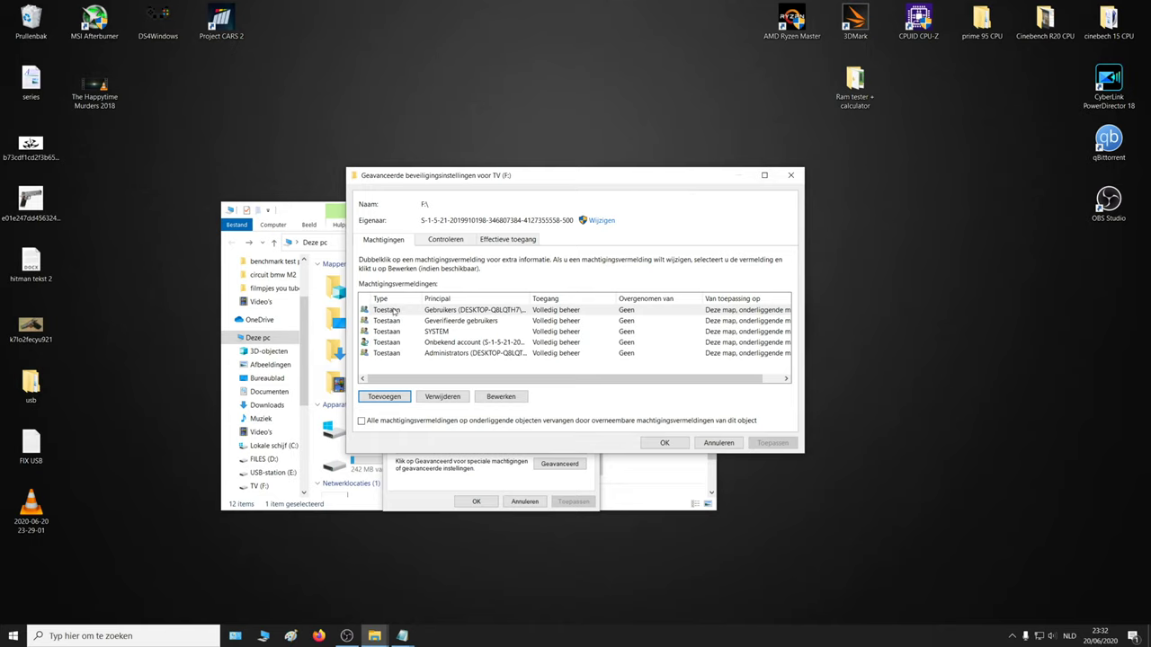
# Review the Gebruikers and Geverifieerde gebruikers entries, both already with full control, changing nothing.
pyautogui.click(443, 315)
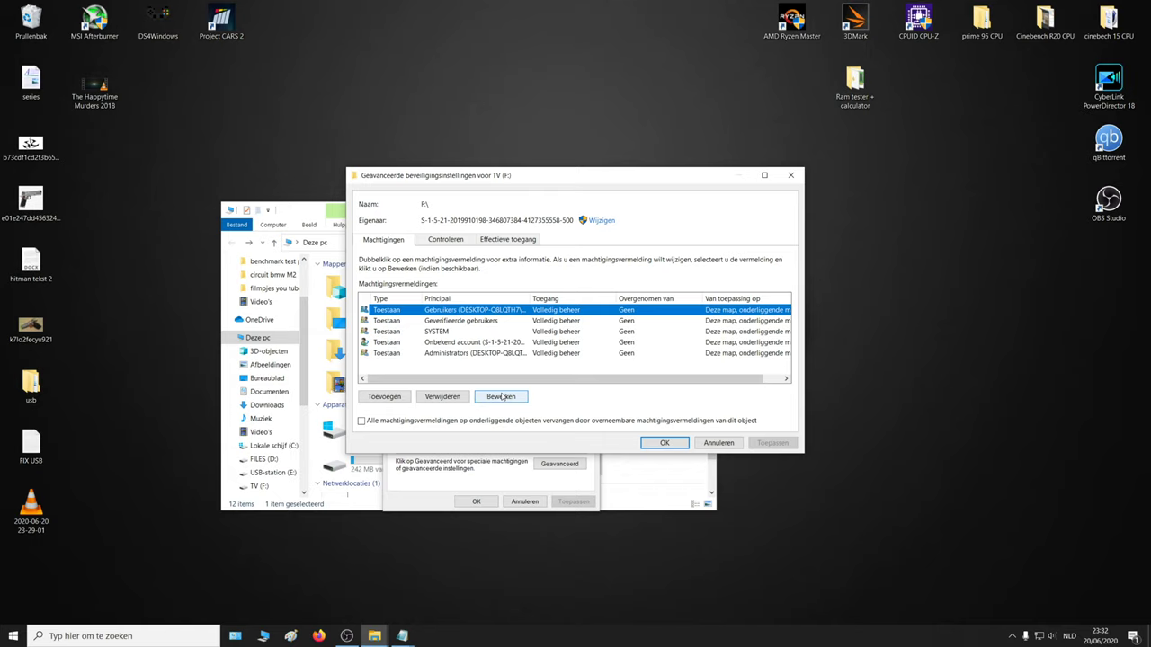
pyautogui.click(499, 397)
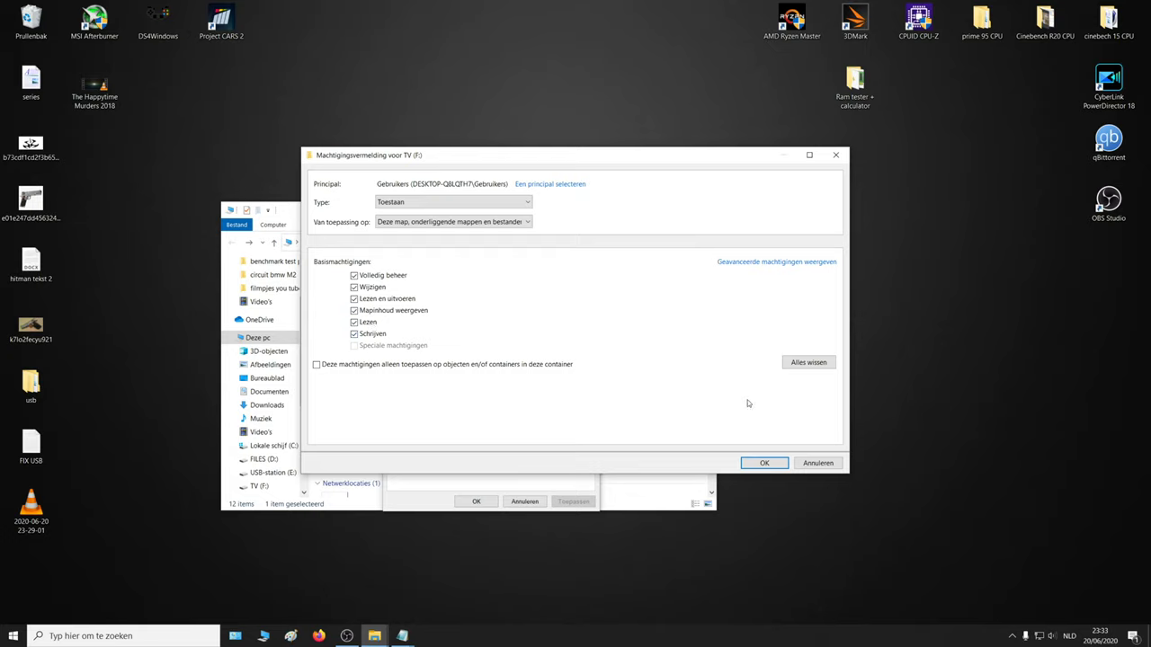
pyautogui.click(764, 463)
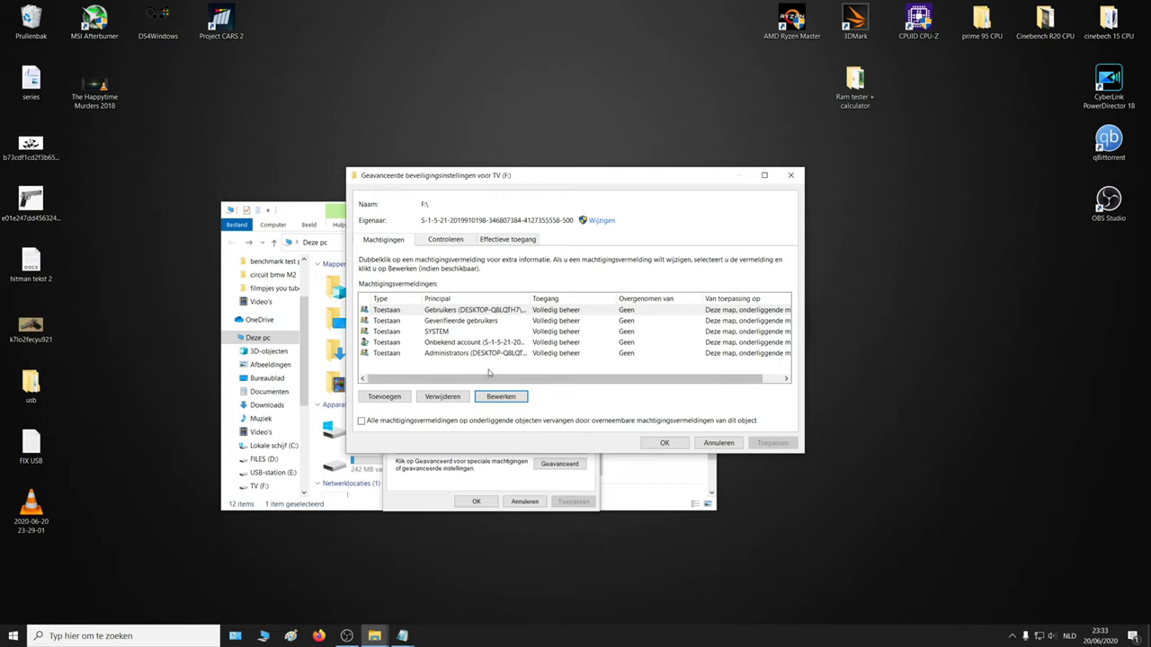
pyautogui.click(474, 322)
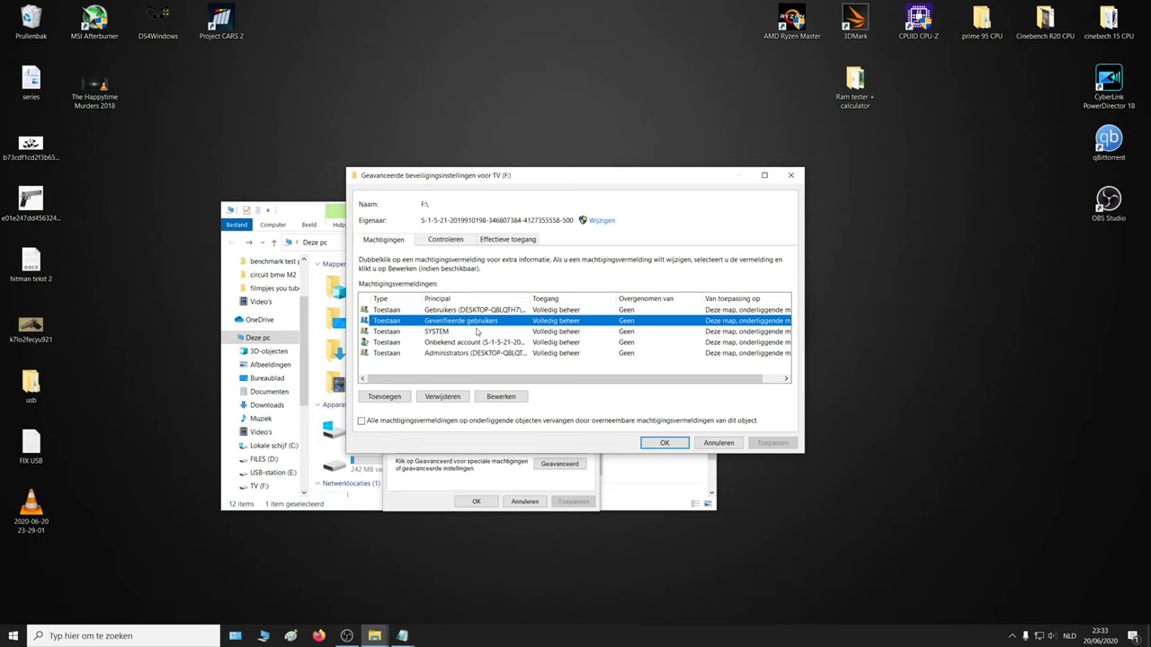
pyautogui.doubleClick(463, 321)
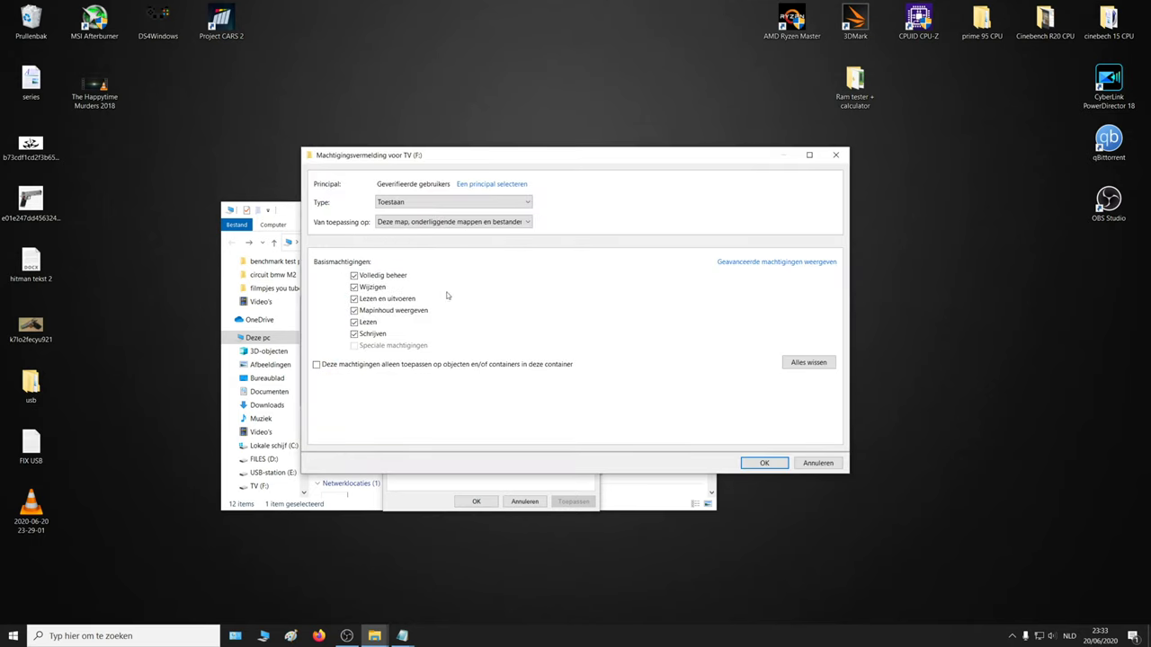
pyautogui.click(835, 154)
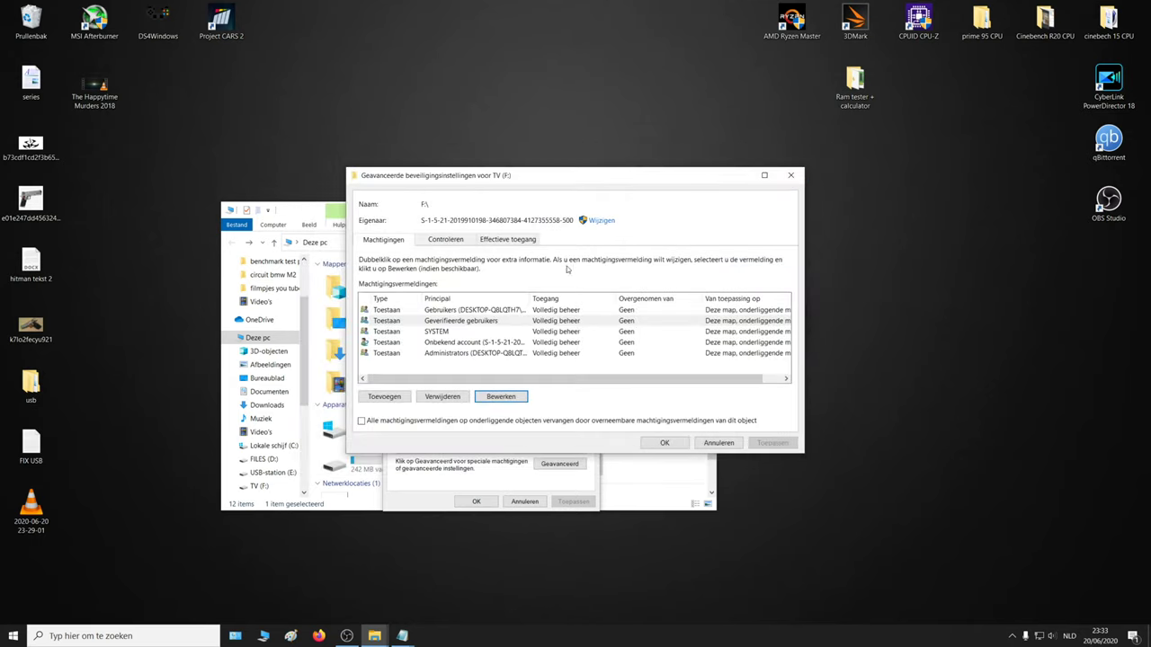
# Cancel the advanced security settings and close the TV (F:) Properties dialog.
pyautogui.click(473, 343)
pyautogui.click(473, 354)
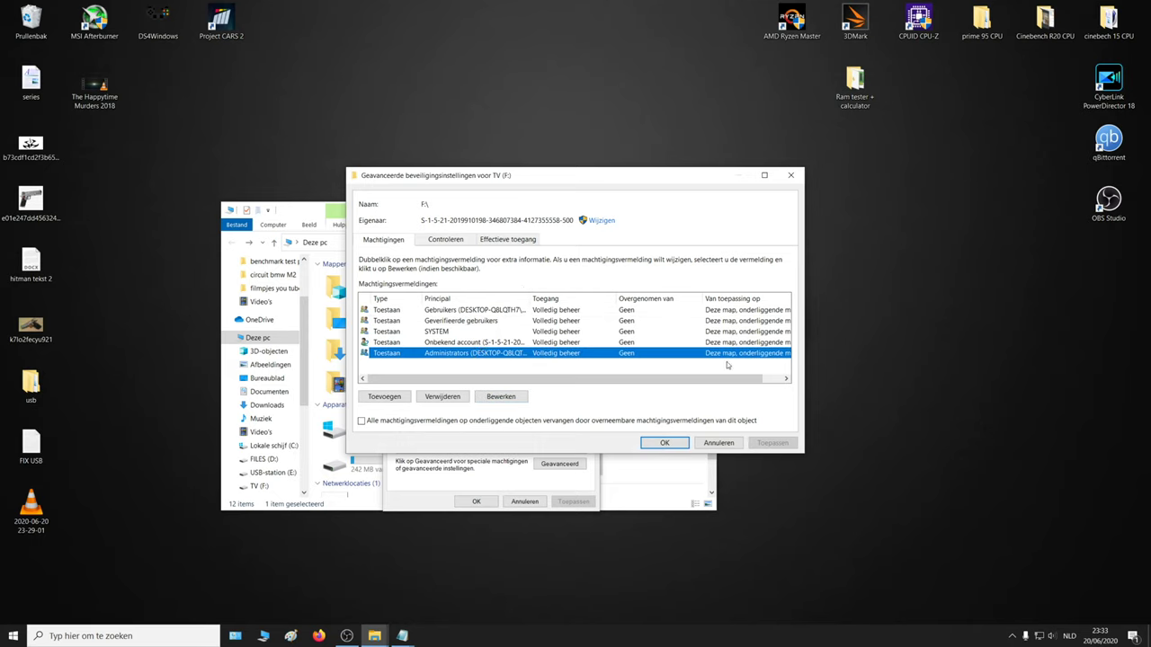
pyautogui.click(712, 445)
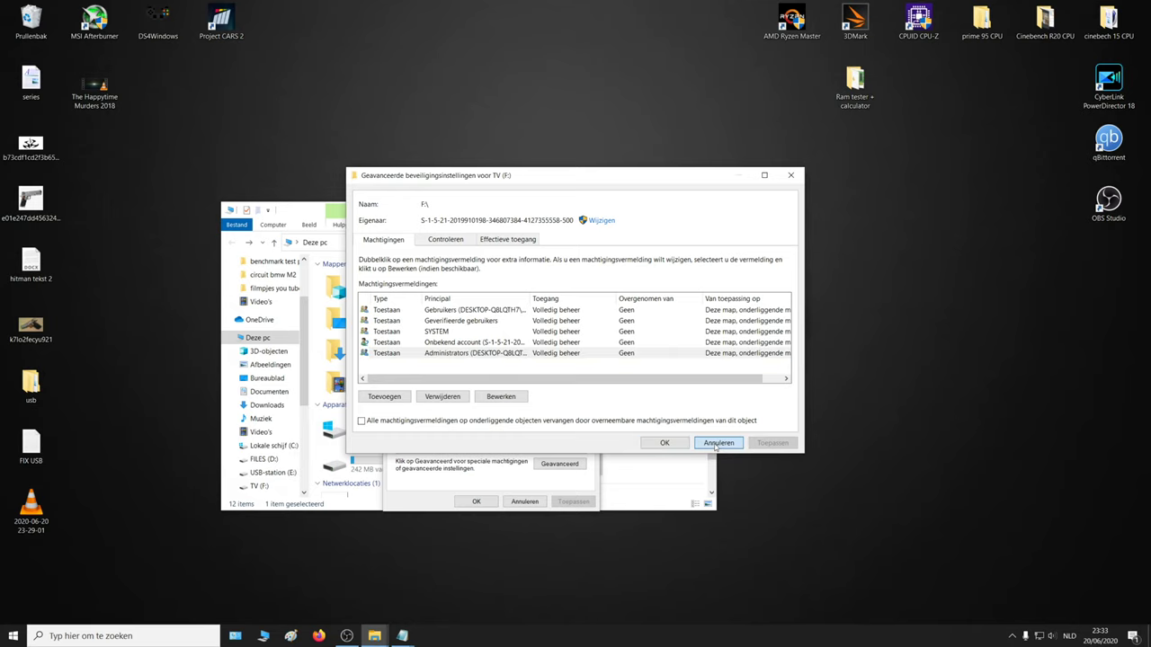
pyautogui.click(590, 243)
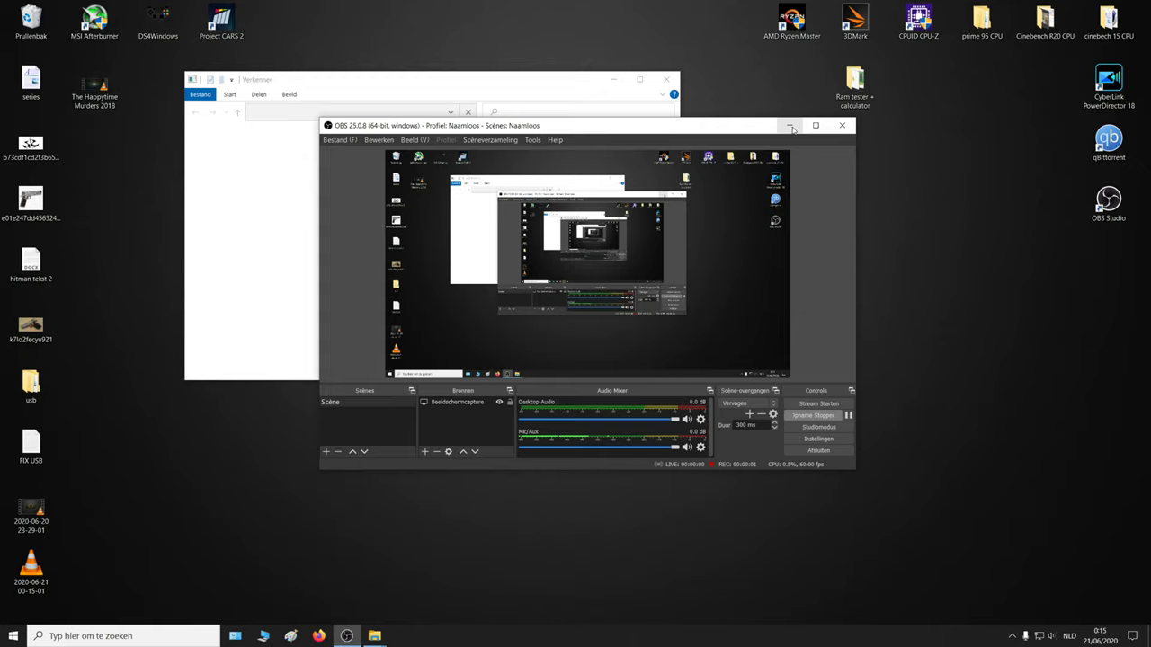
# Minimize OBS Studio to reveal the 'E:\ is niet toegankelijk' error.
pyautogui.click(791, 129)
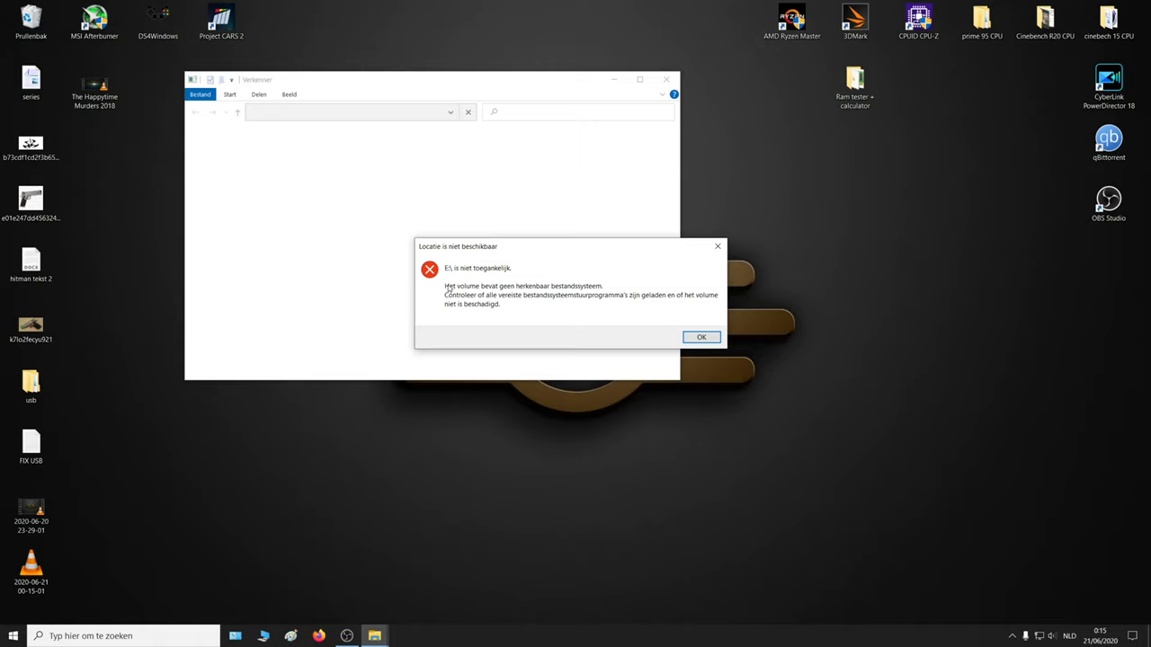
# Dismiss the E: error and format prompt, then open USB-station (E:) Properties showing 0 bytes.
pyautogui.click(698, 336)
pyautogui.click(640, 330)
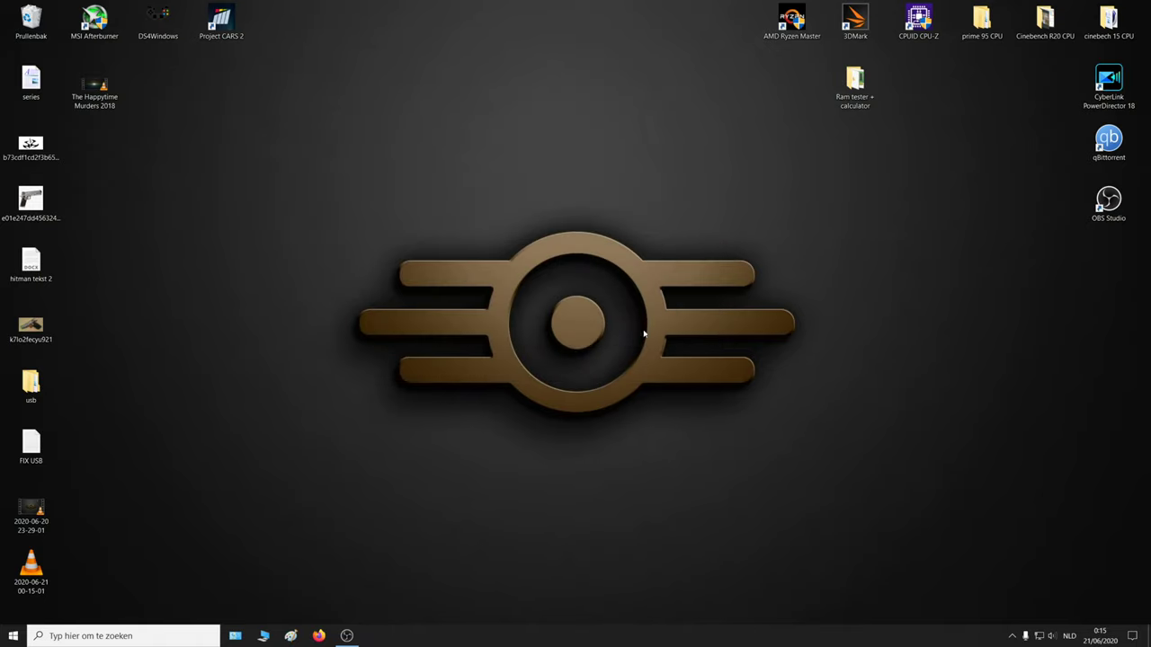
pyautogui.click(263, 636)
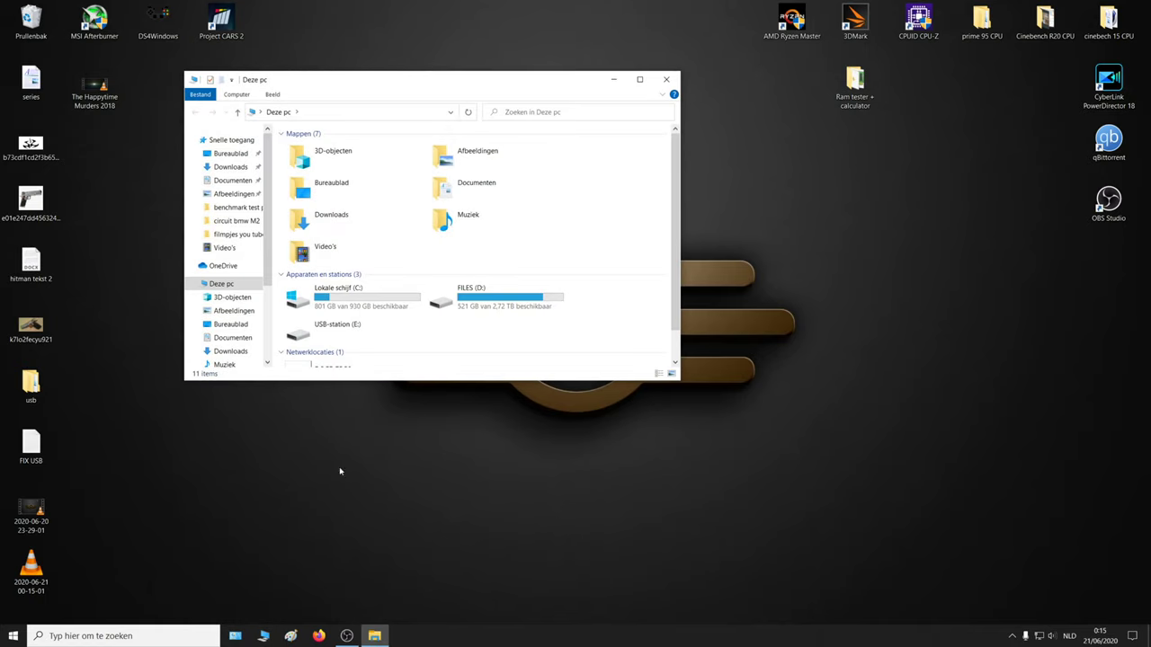
pyautogui.rightClick(357, 329)
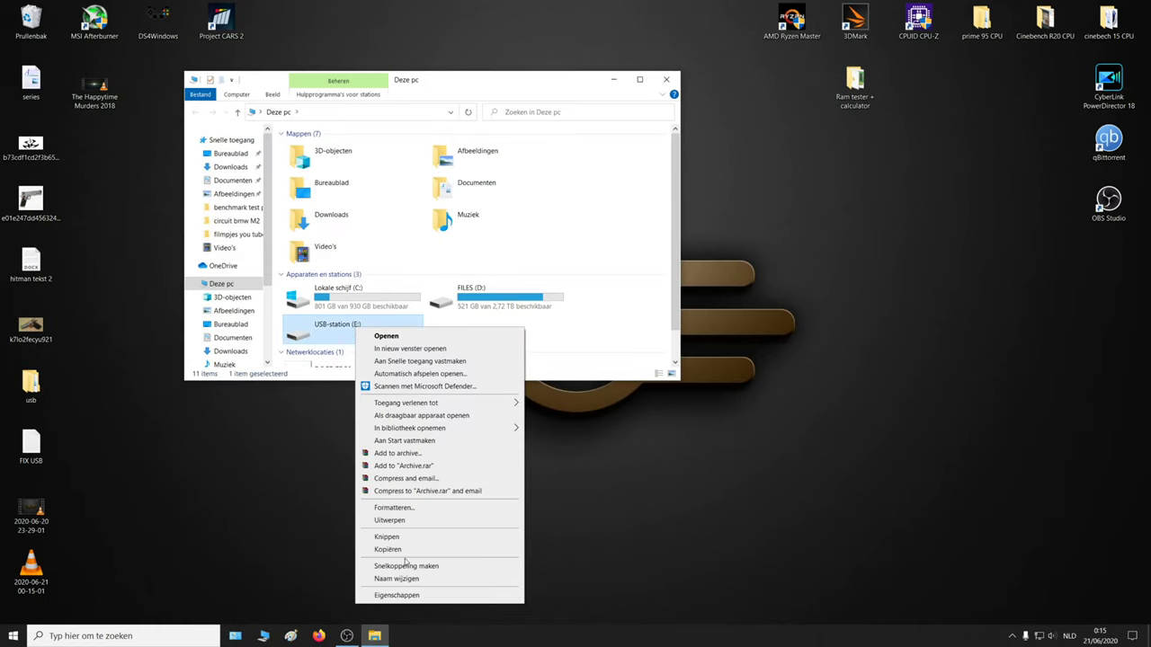
pyautogui.click(396, 596)
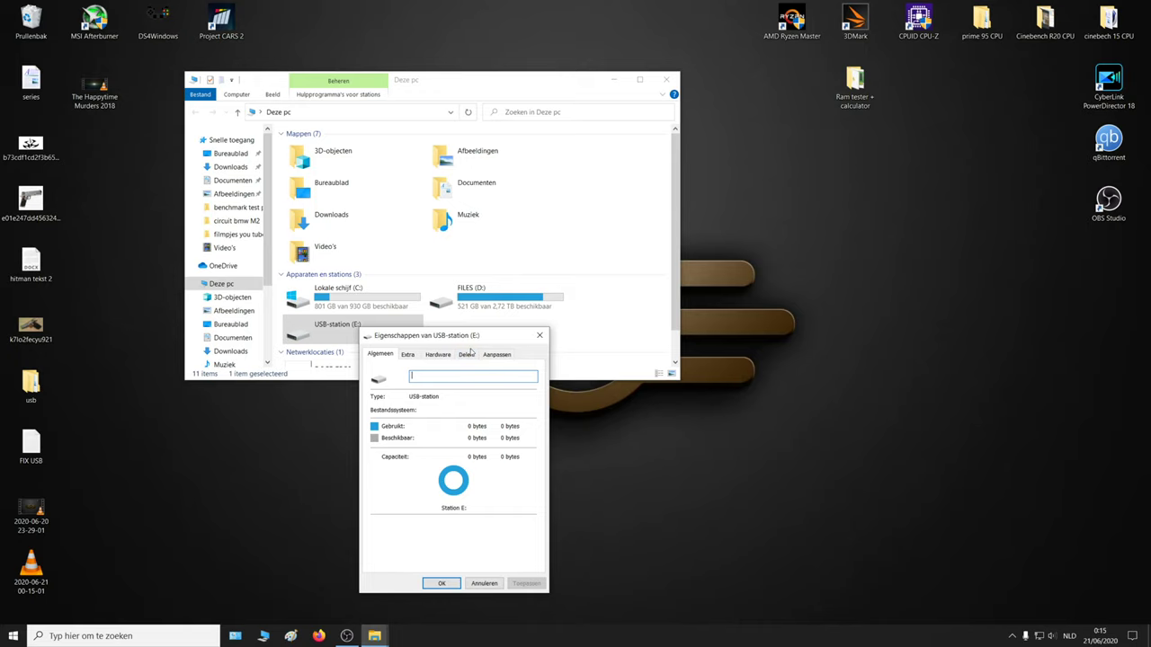
# Close the drive properties, stop and minimize the recording, and return to Deze pc.
pyautogui.click(539, 335)
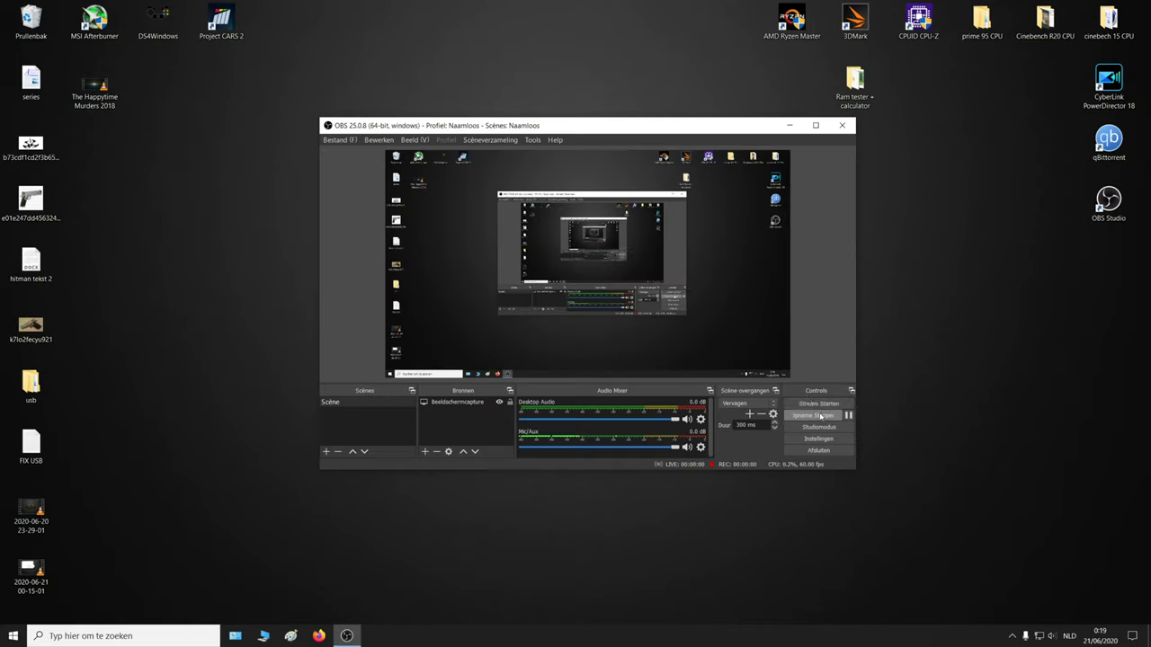
pyautogui.click(816, 416)
pyautogui.click(790, 125)
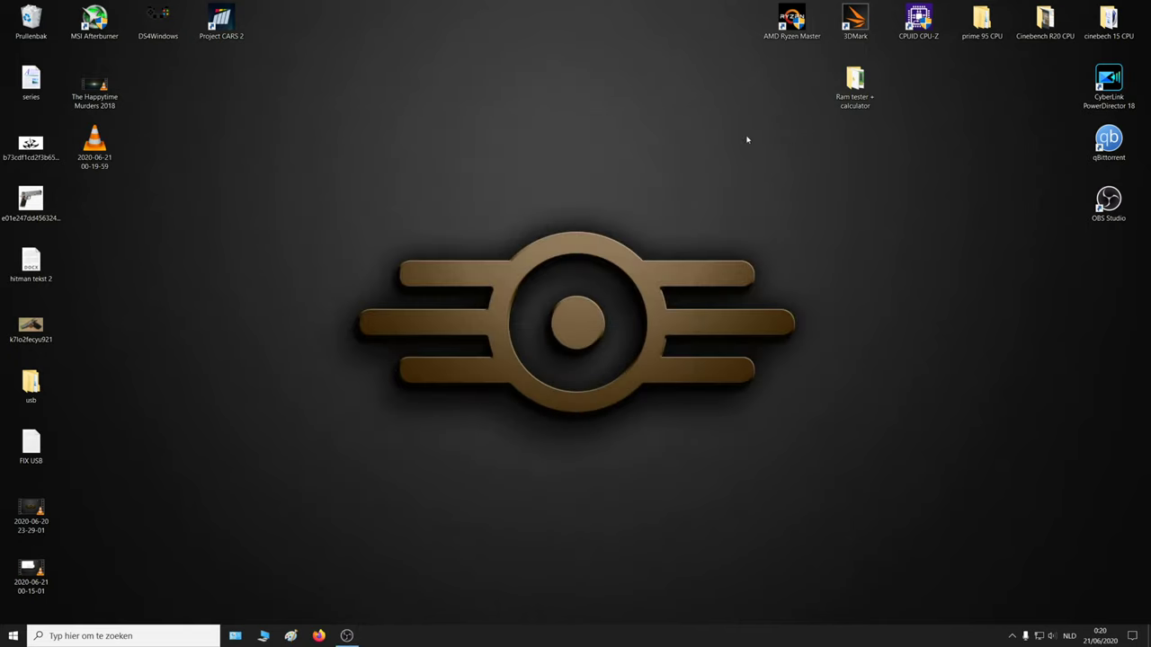
pyautogui.click(265, 637)
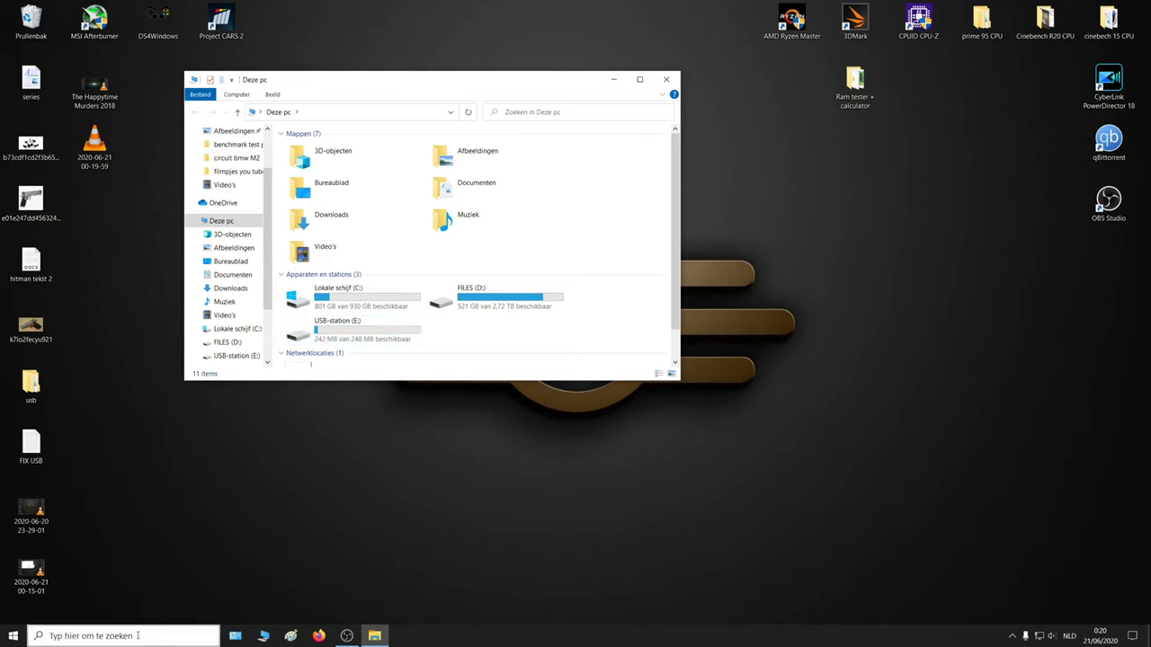
# Launch Disk Management with diskmgmt.msc from the FIX USB notes and view Schijf 2's 57,26 GB unallocated.
pyautogui.doubleClick(31, 445)
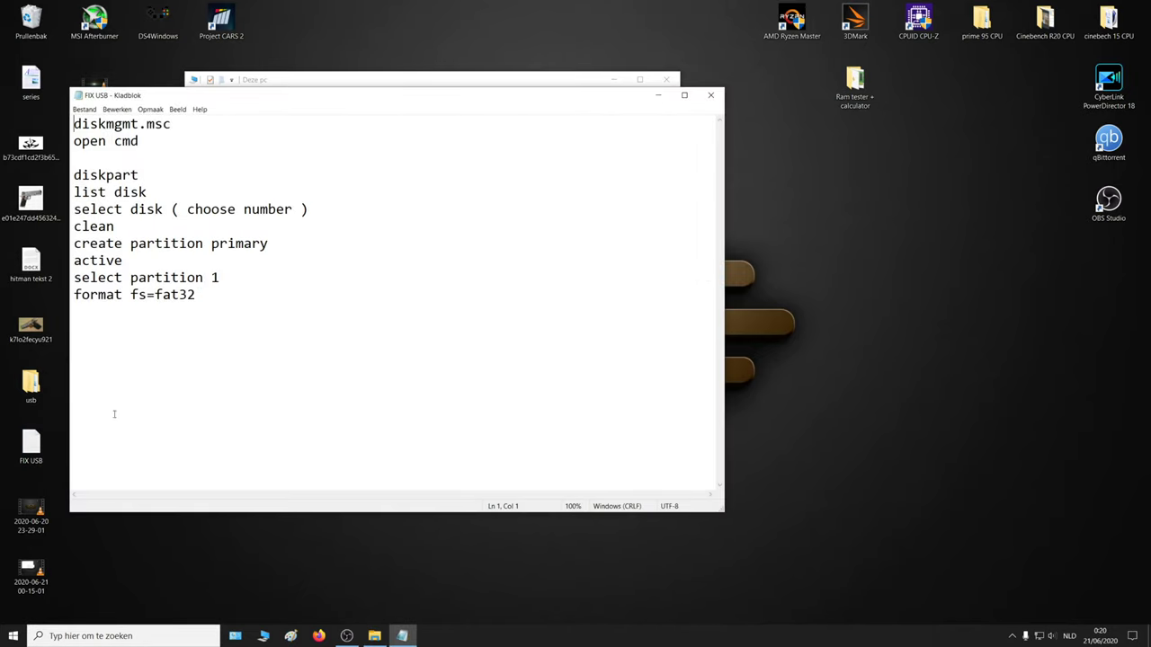
pyautogui.moveTo(171, 124); pyautogui.dragTo(74, 124)
pyautogui.hotkey('ctrl', 'c')
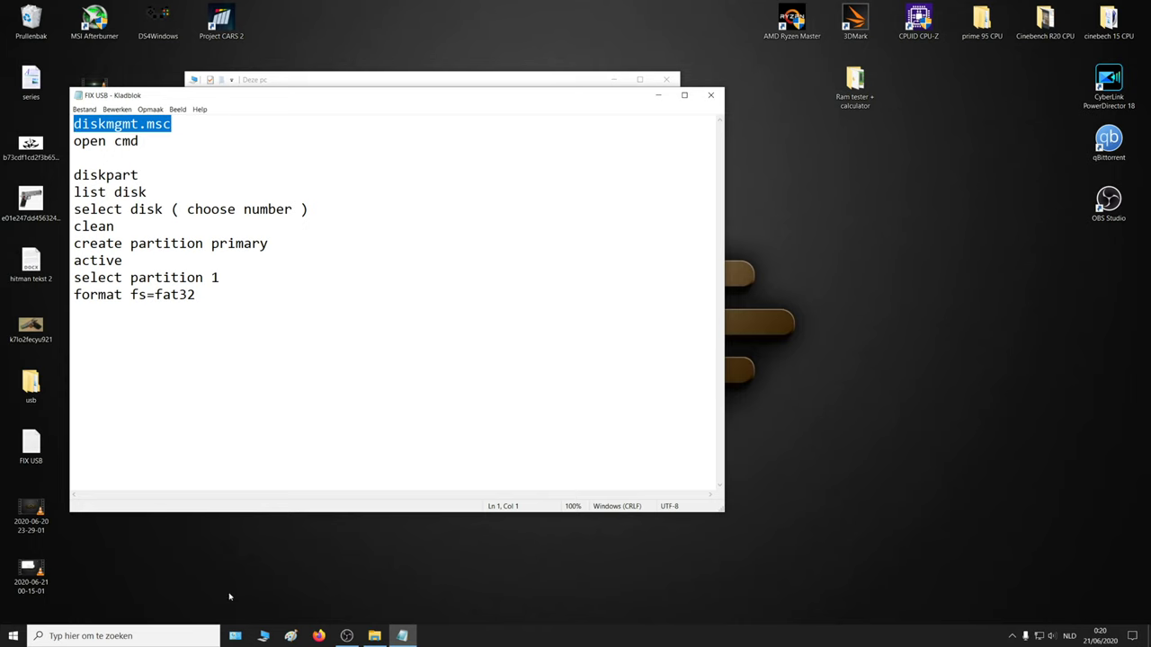
pyautogui.click(170, 635)
pyautogui.hotkey('ctrl', 'v')
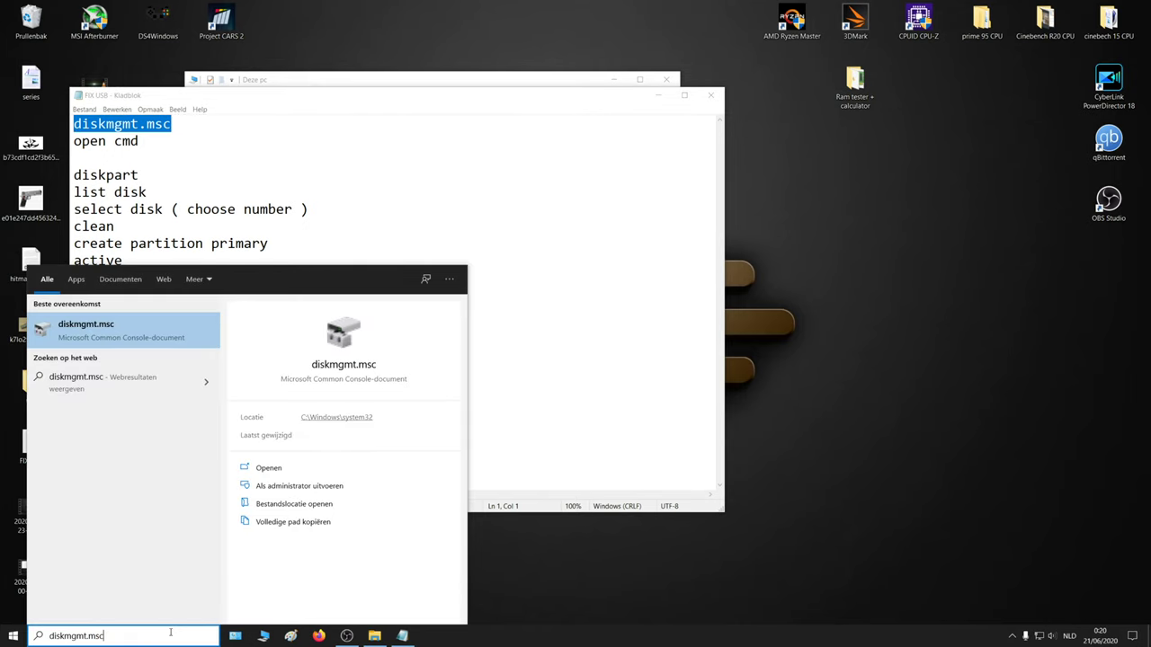
pyautogui.press('Return')
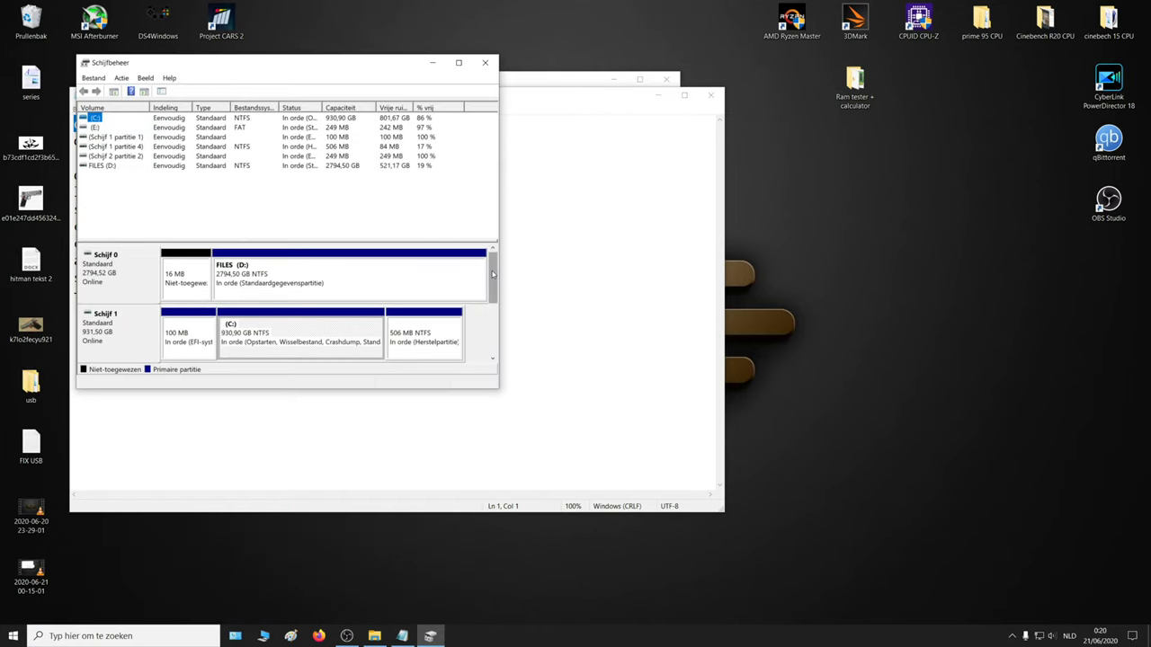
pyautogui.scroll(-3, 493, 297)
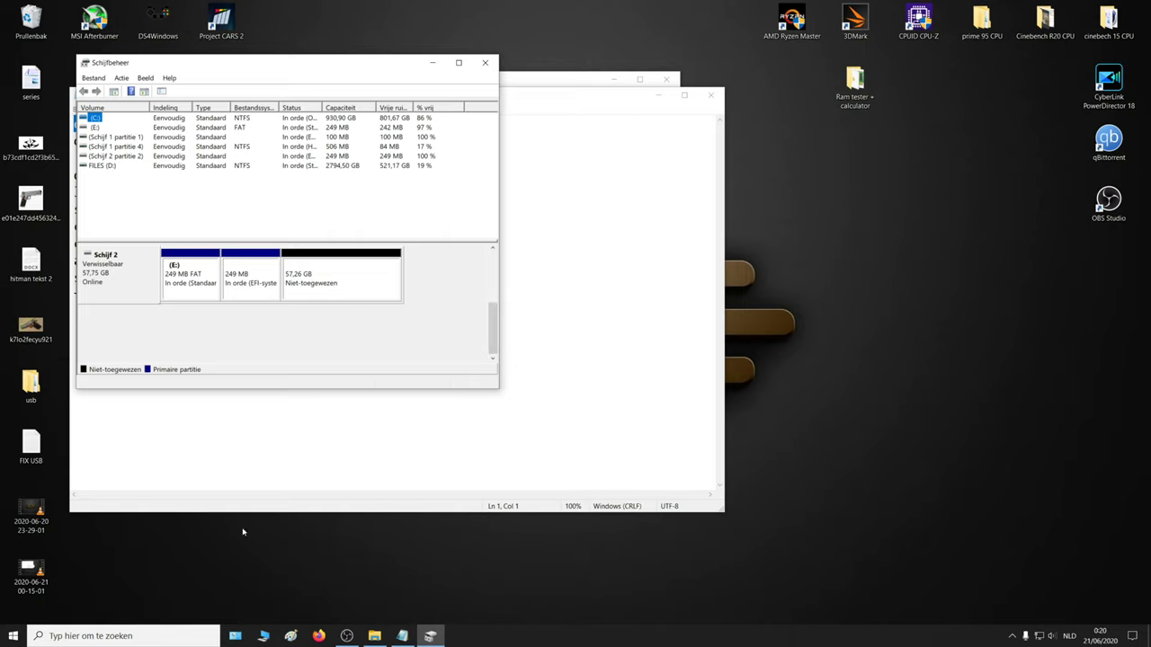
# Close the extra File Explorer window and then Disk Management, leaving the FIX USB notes open.
pyautogui.press('super+e')
pyautogui.moveTo(398, 109); pyautogui.dragTo(497, 110)
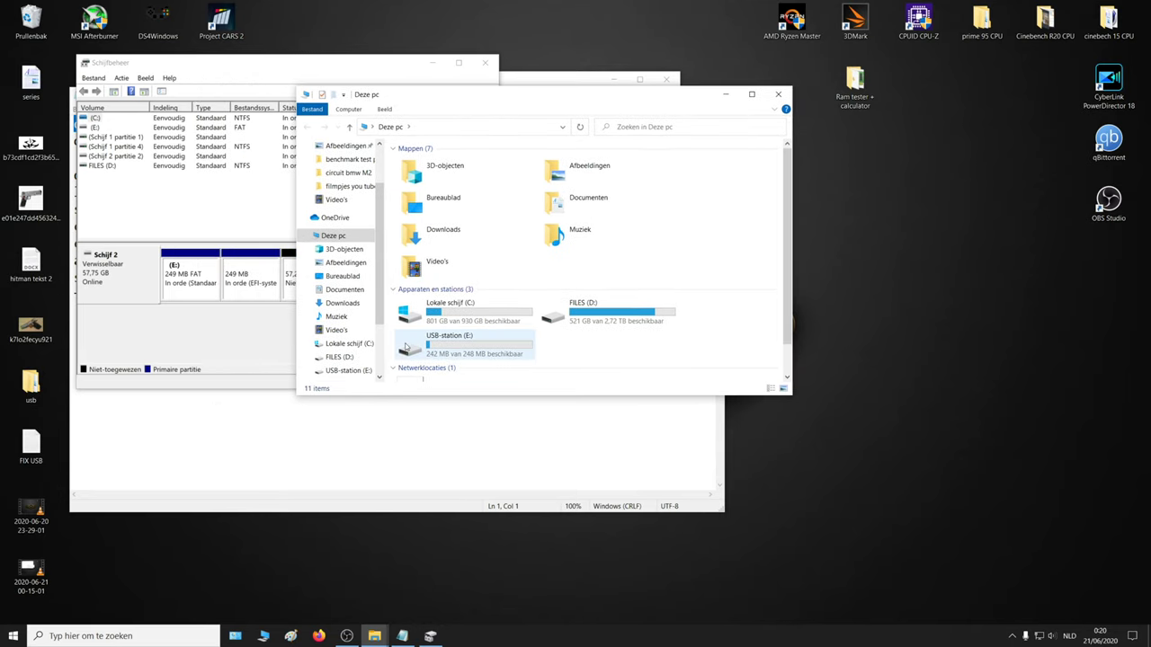
pyautogui.moveTo(439, 101); pyautogui.dragTo(582, 106)
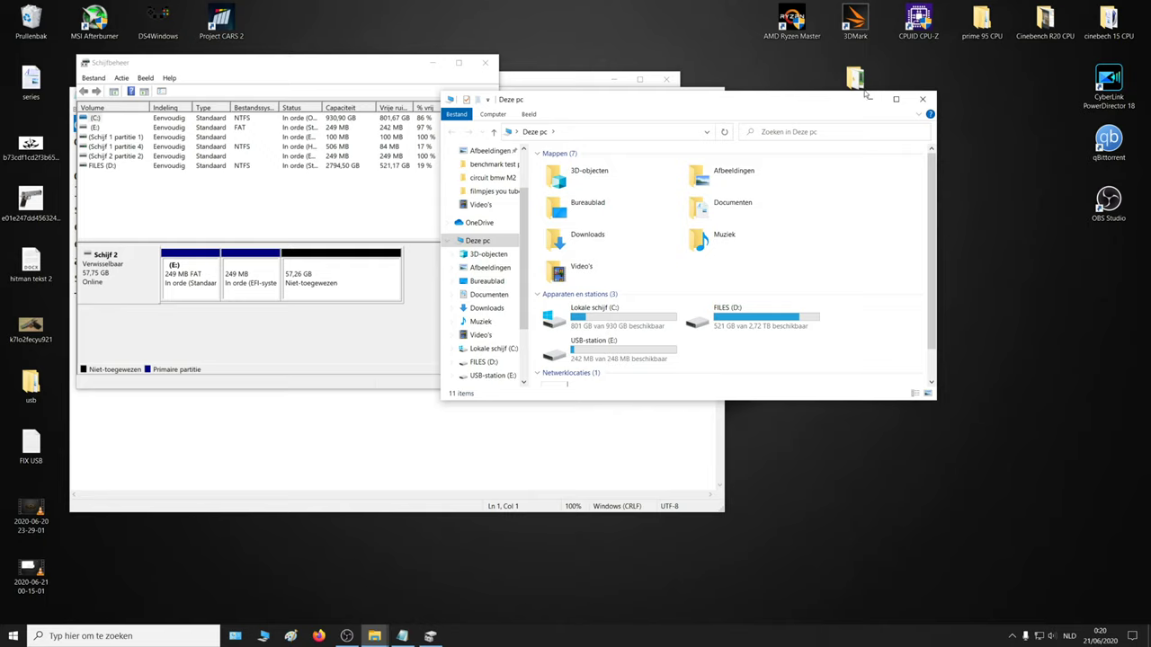
pyautogui.click(930, 101)
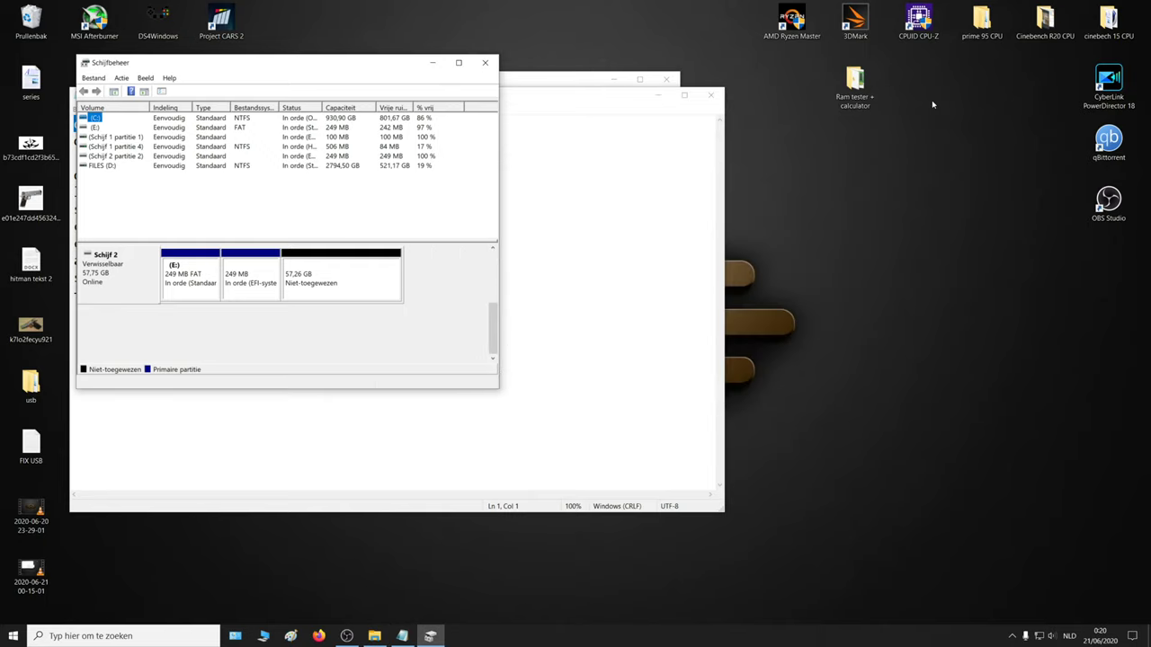
pyautogui.click(485, 64)
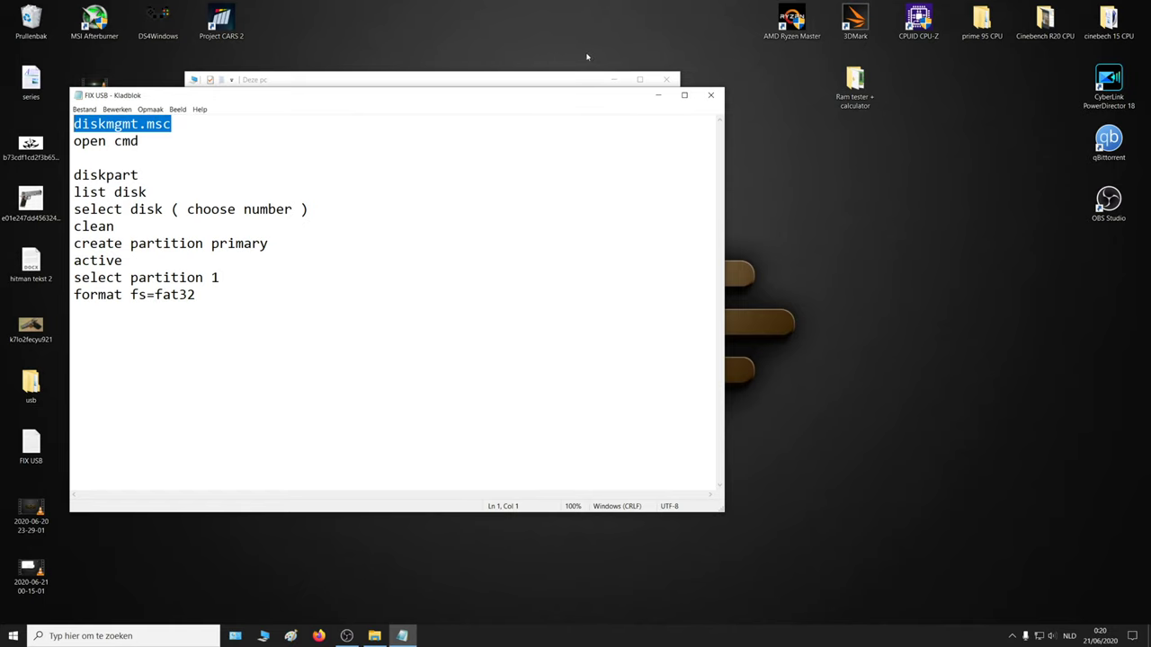
# Open Command Prompt via cmd and launch DiskPart, placing its console beside the notes.
pyautogui.click(137, 636)
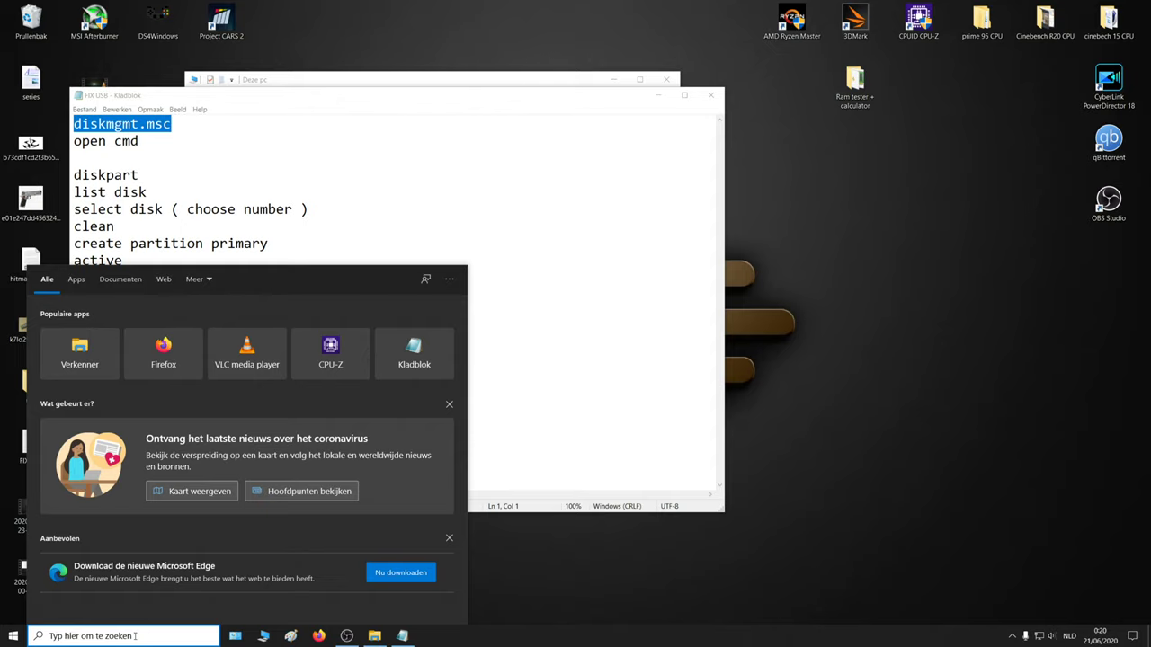
pyautogui.write('cmd')
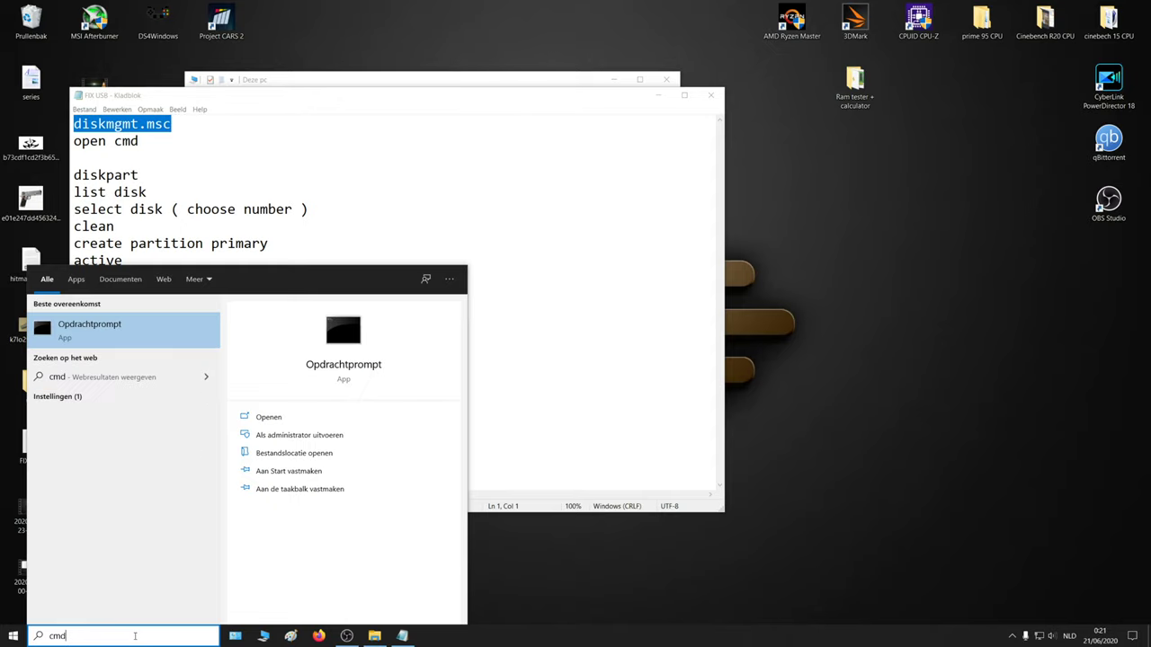
pyautogui.press('Return')
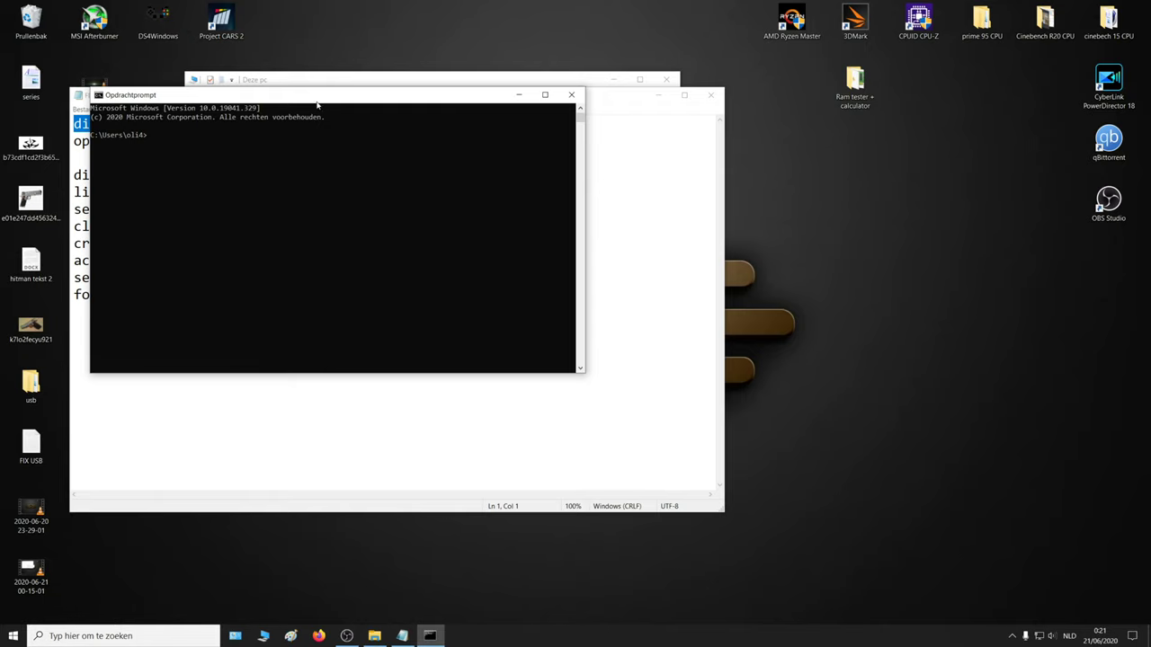
pyautogui.moveTo(318, 97); pyautogui.dragTo(581, 174)
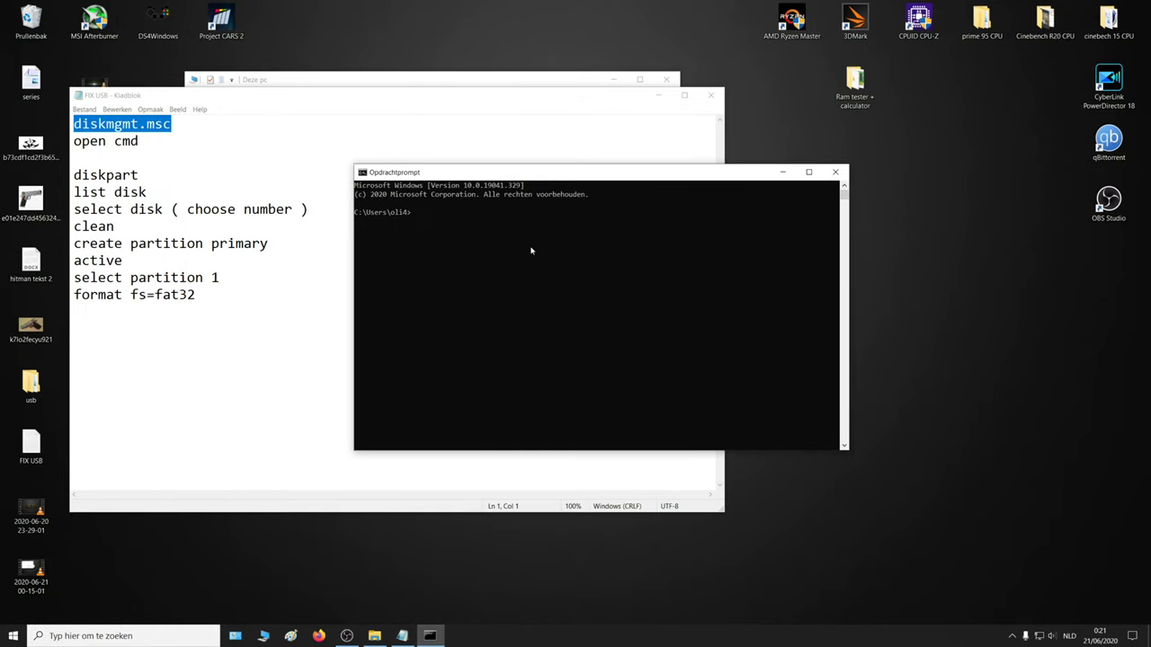
pyautogui.write('diskpa')
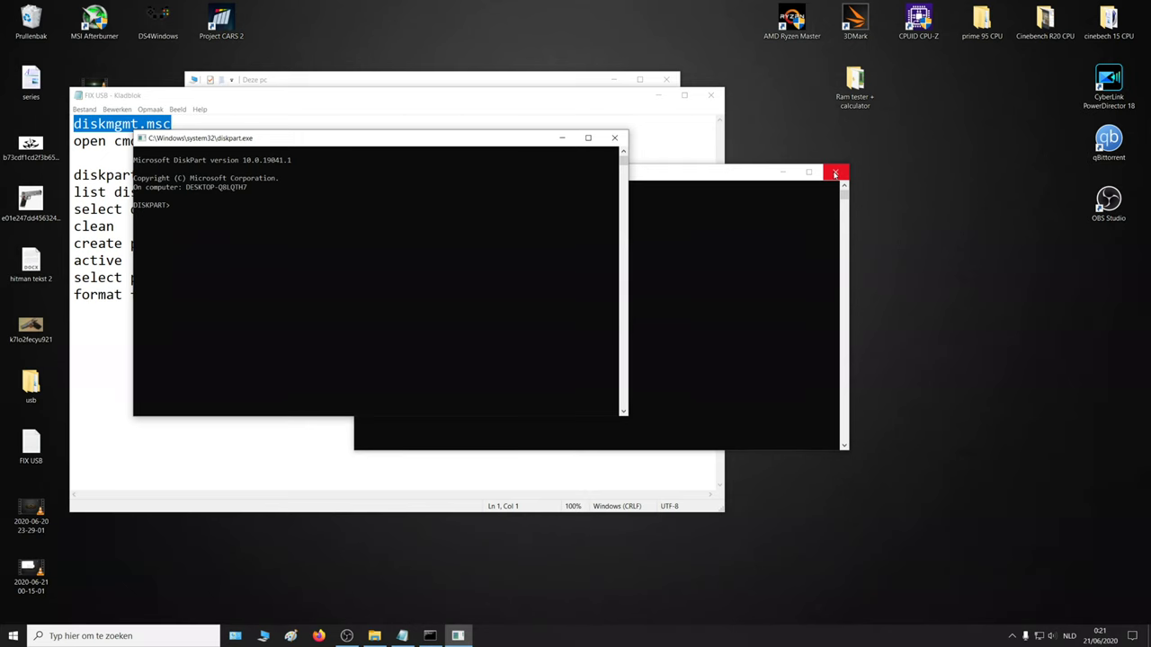
pyautogui.moveTo(416, 140); pyautogui.dragTo(617, 118)
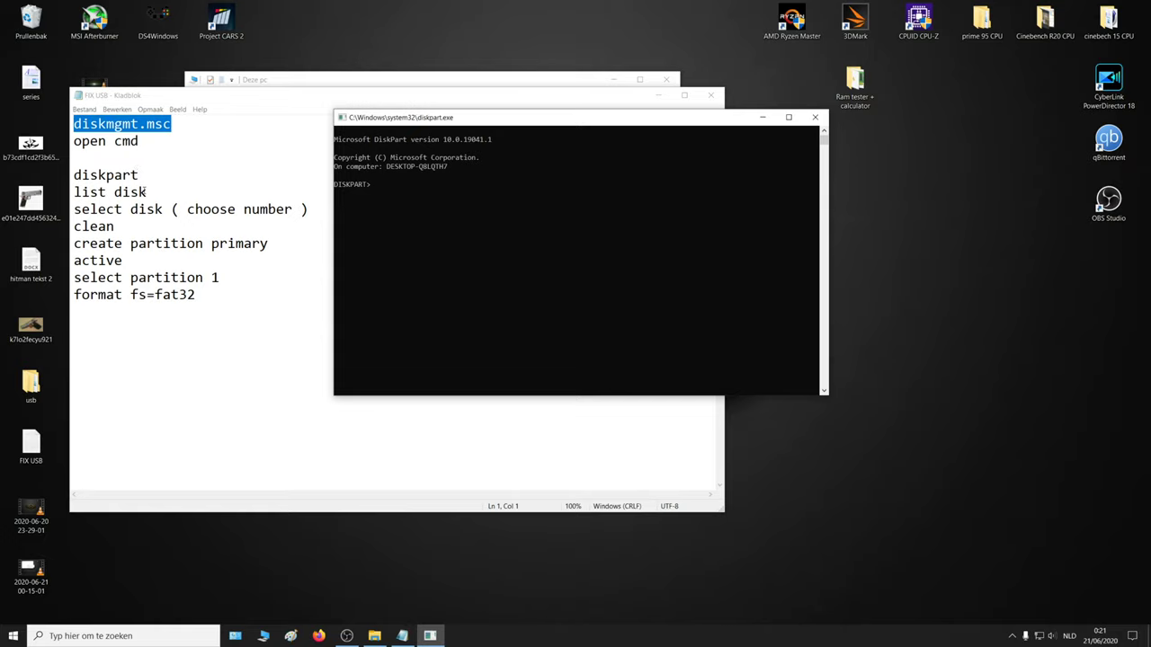
pyautogui.moveTo(146, 191); pyautogui.dragTo(73, 191)
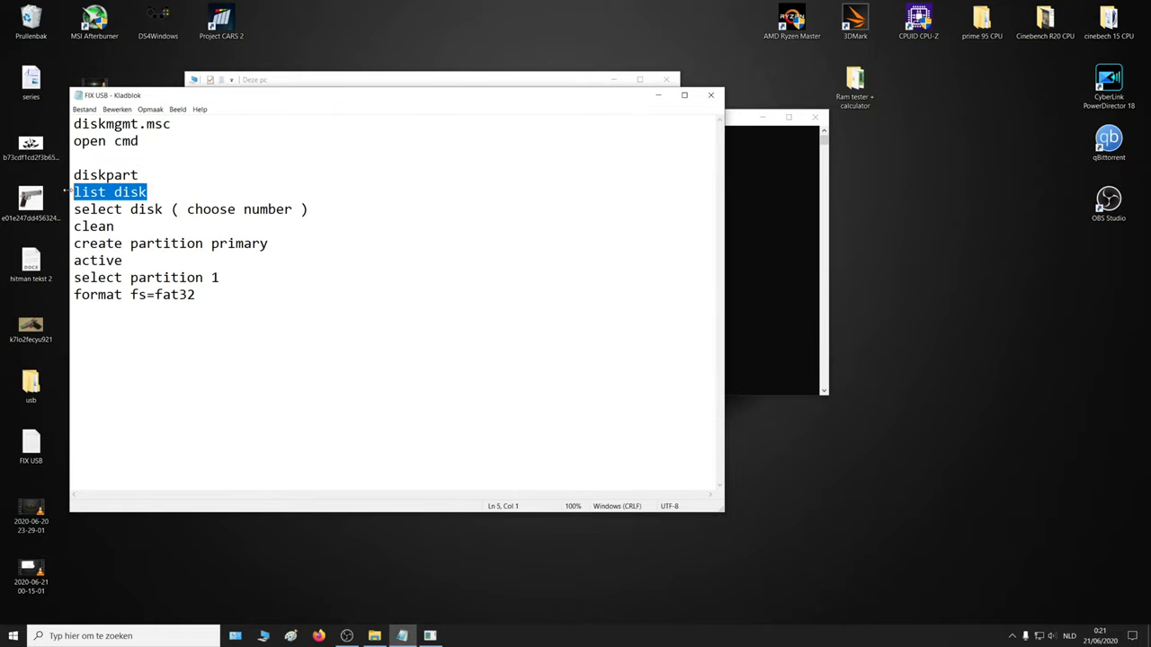
# Run list disk, showing Disk 0 (2794 GB), Disk 1 (931 GB) and Disk 2 (57 GB).
pyautogui.click(748, 209)
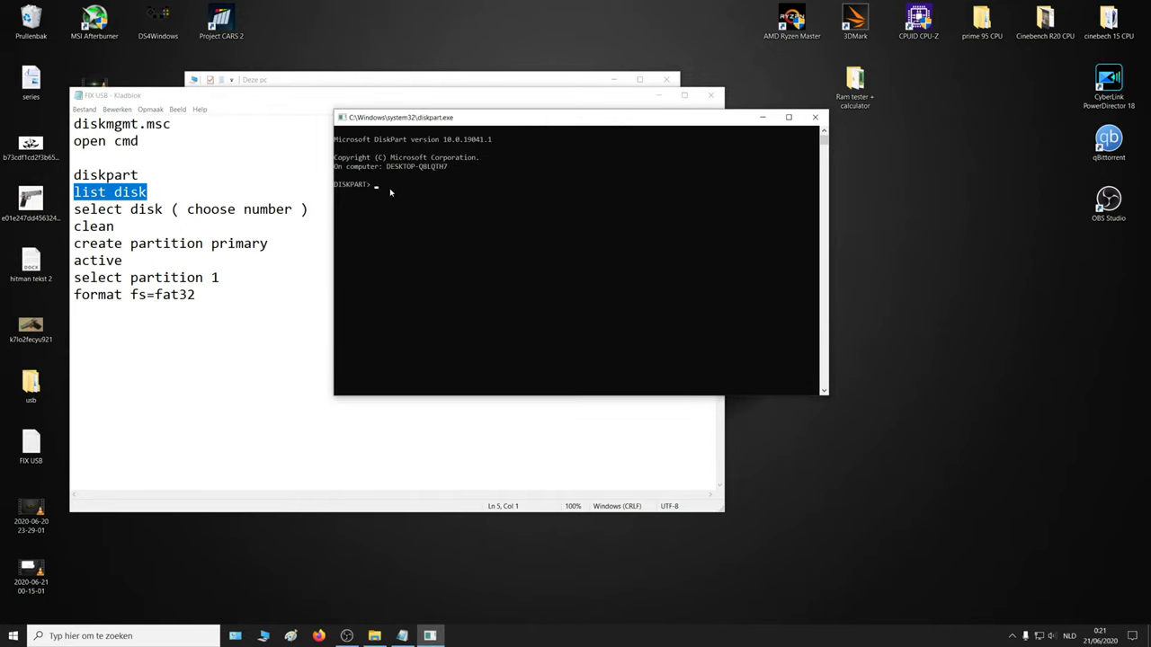
pyautogui.write('list disk')
pyautogui.press('Return')
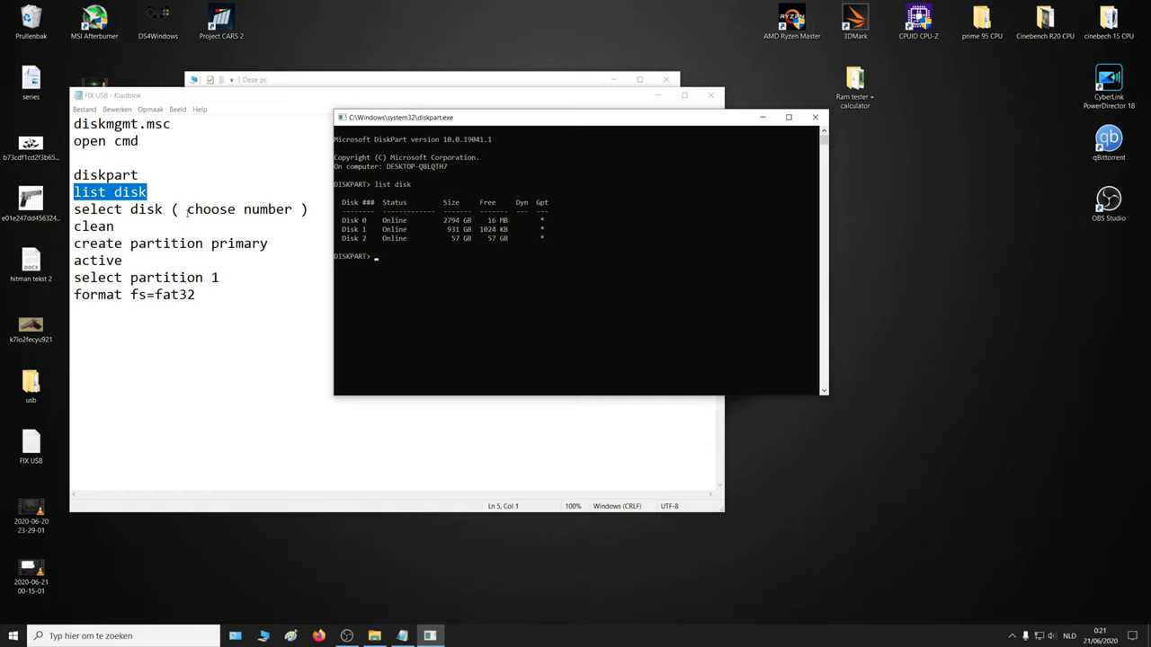
# Run select disk 2 to target the 57 GB USB stick.
pyautogui.moveTo(163, 208); pyautogui.dragTo(74, 209)
pyautogui.press('super+c')
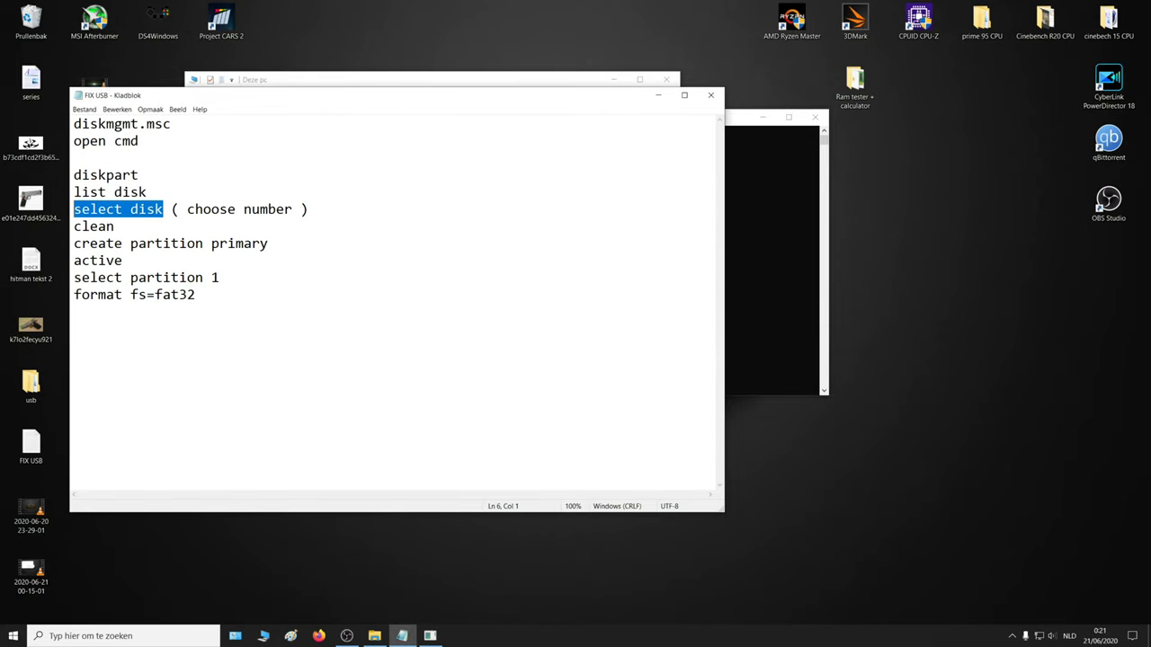
pyautogui.click(729, 179)
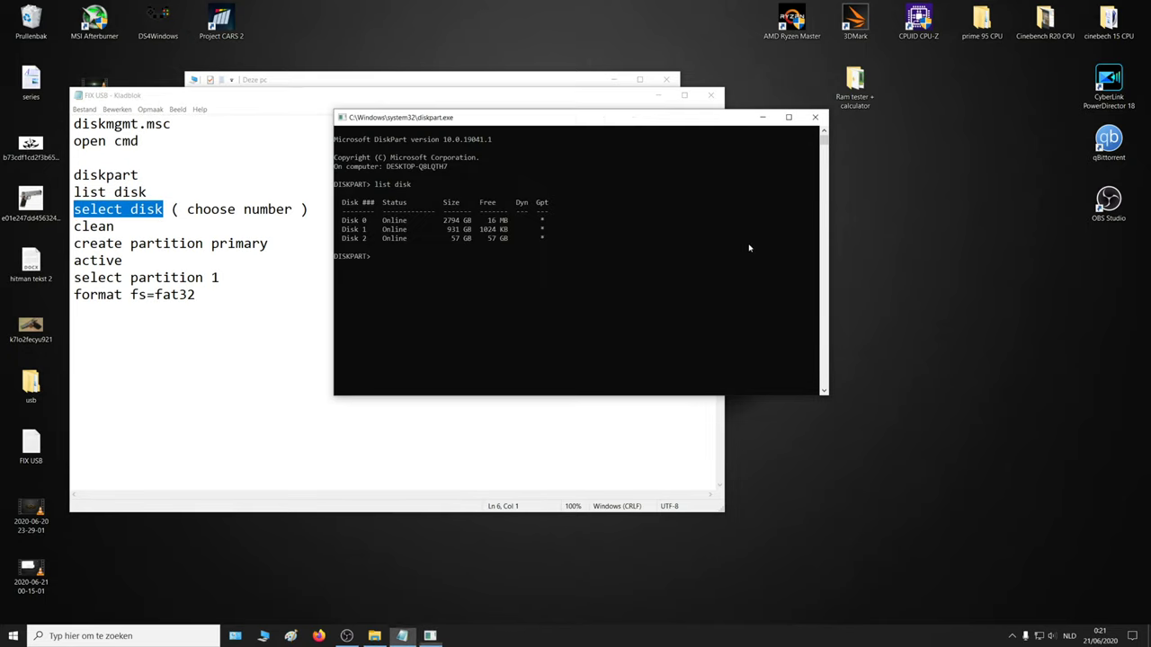
pyautogui.rightClick(385, 259)
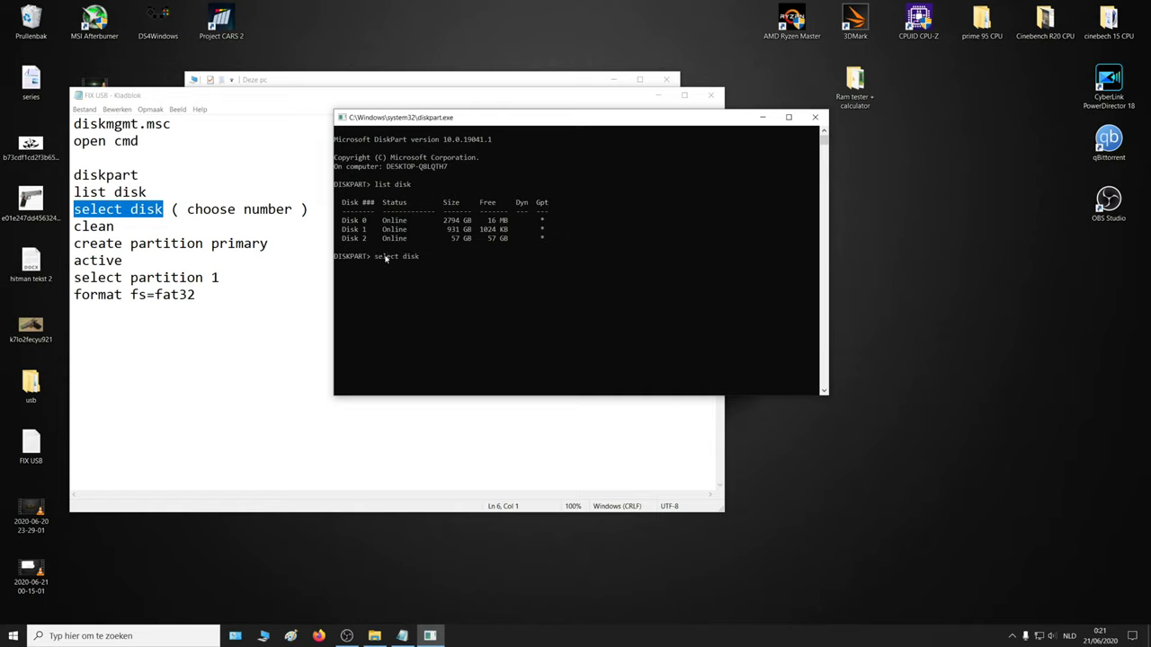
pyautogui.write('2')
pyautogui.press('Return')
pyautogui.moveTo(114, 226); pyautogui.dragTo(74, 226)
pyautogui.press('super+c')
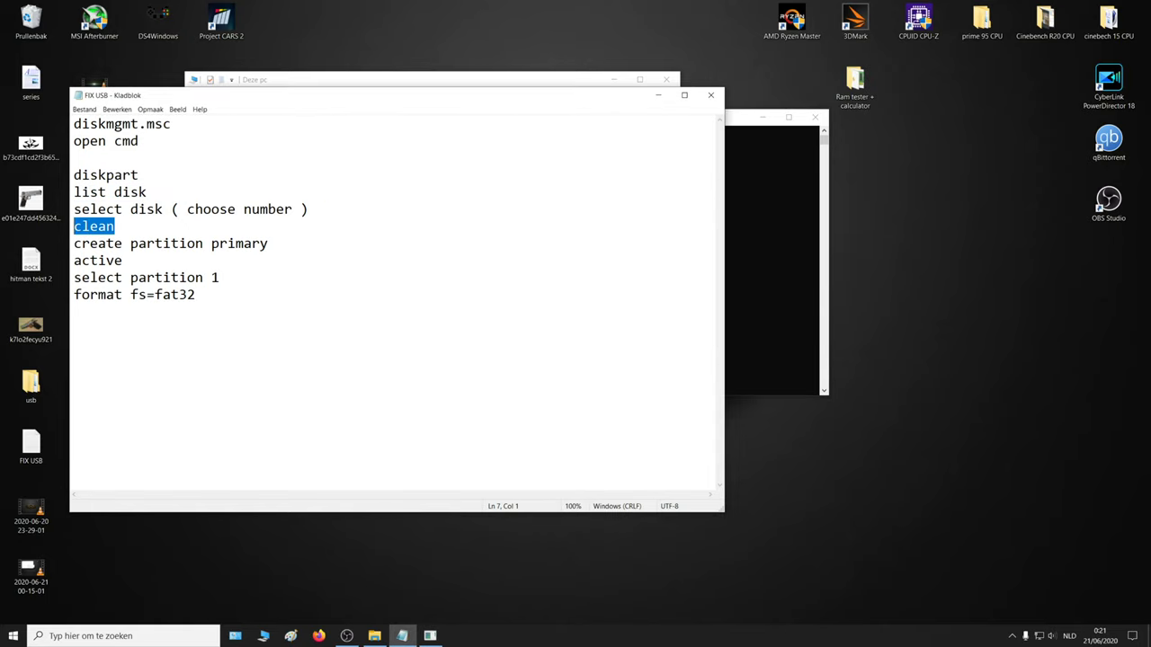
# Run clean on Disk 2, dismiss the insert-disk prompt, and check USB-station (E:) in Deze pc.
pyautogui.click(745, 302)
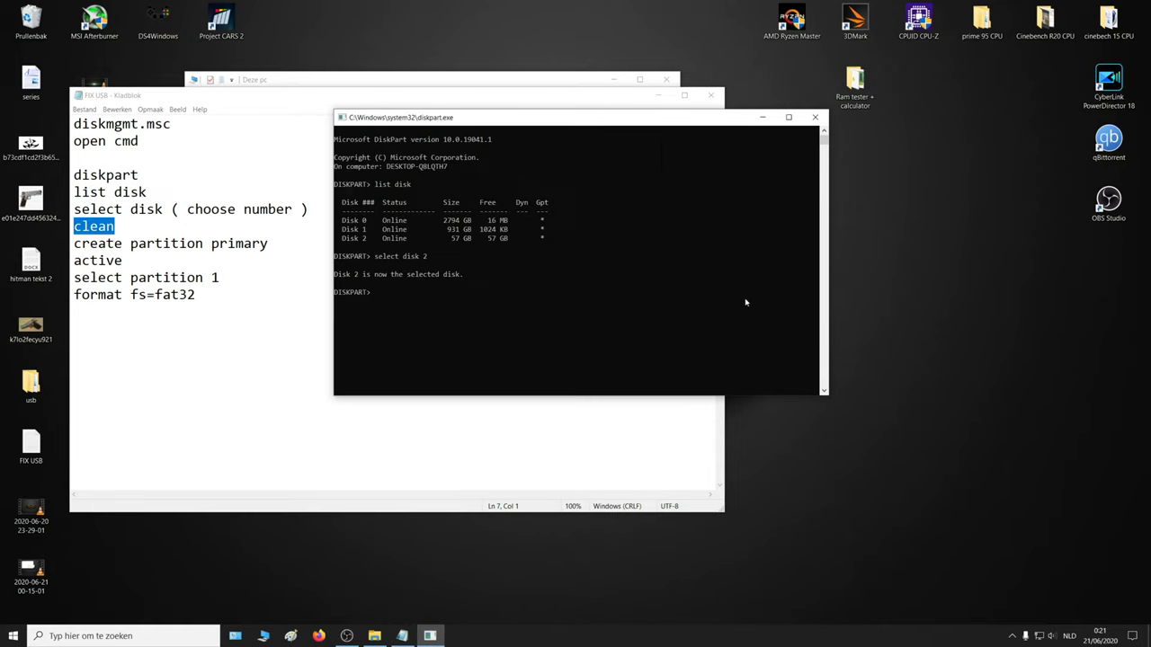
pyautogui.rightClick(420, 297)
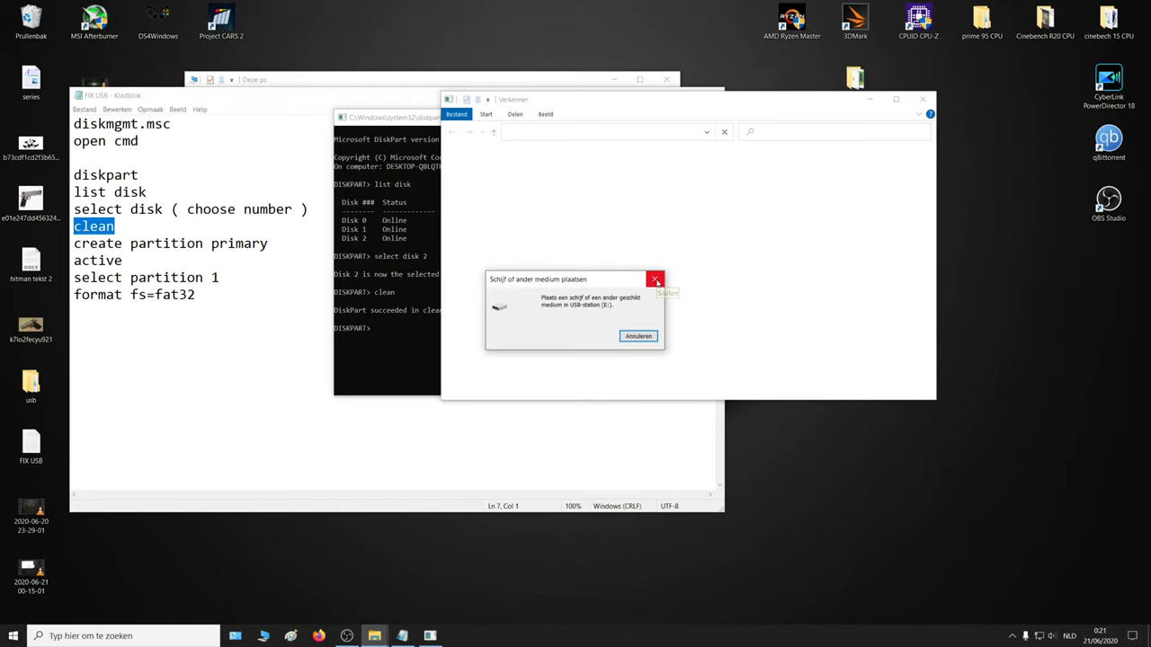
pyautogui.click(658, 283)
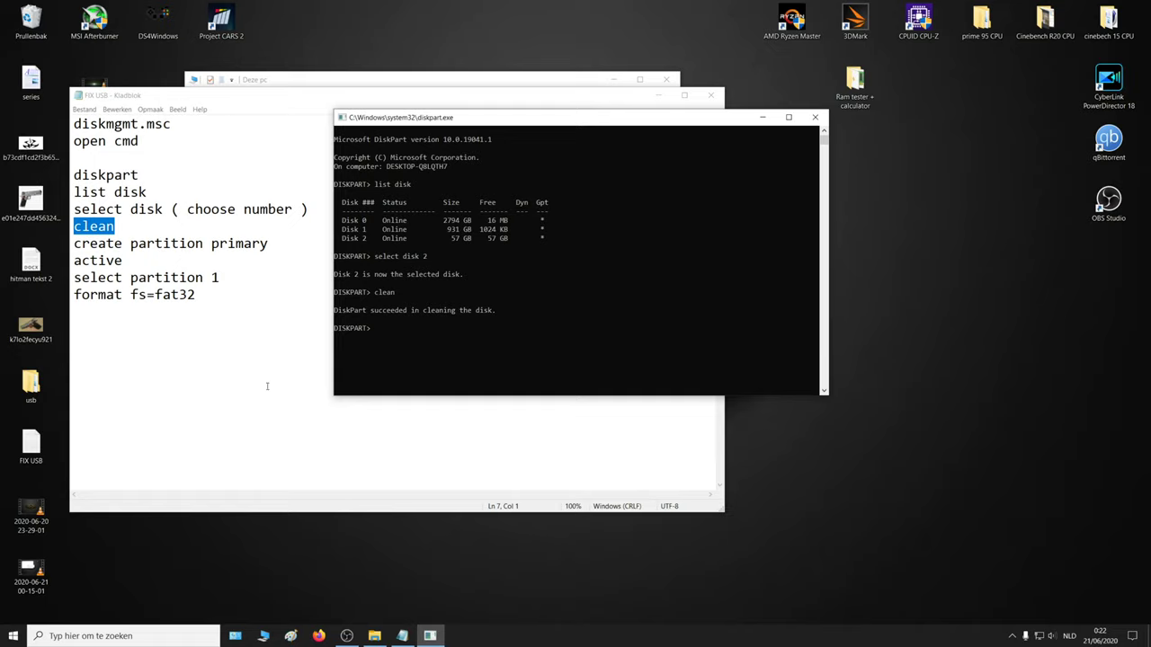
pyautogui.click(374, 636)
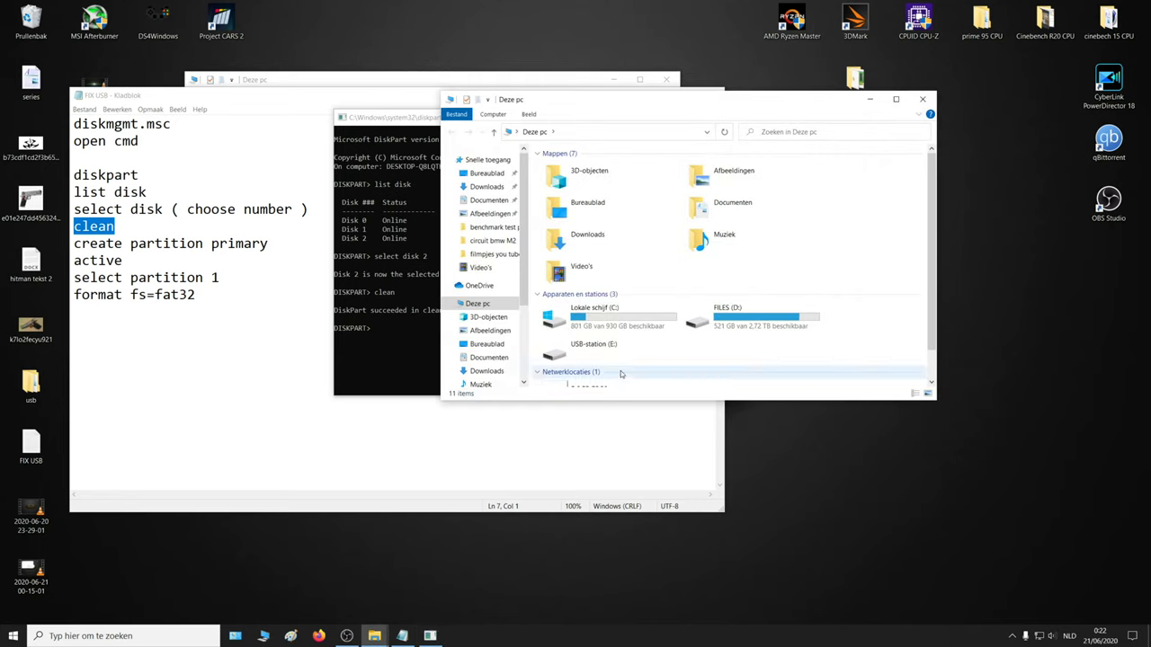
pyautogui.click(598, 350)
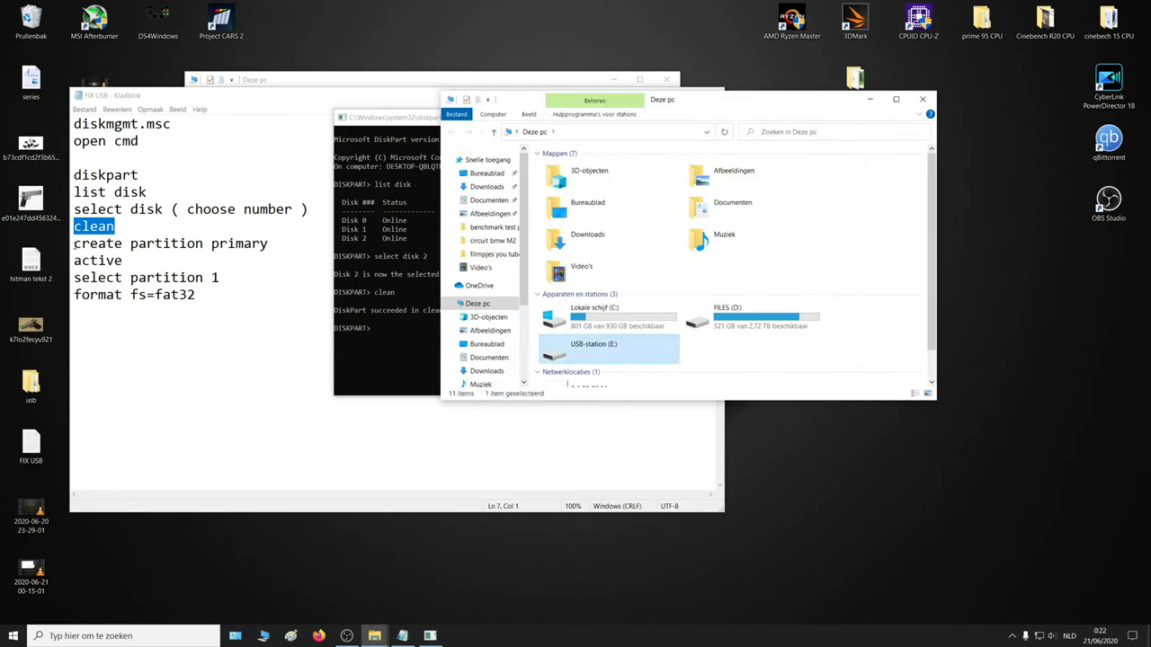
pyautogui.click(74, 243)
pyautogui.moveTo(74, 243); pyautogui.dragTo(279, 247)
pyautogui.press('super+c')
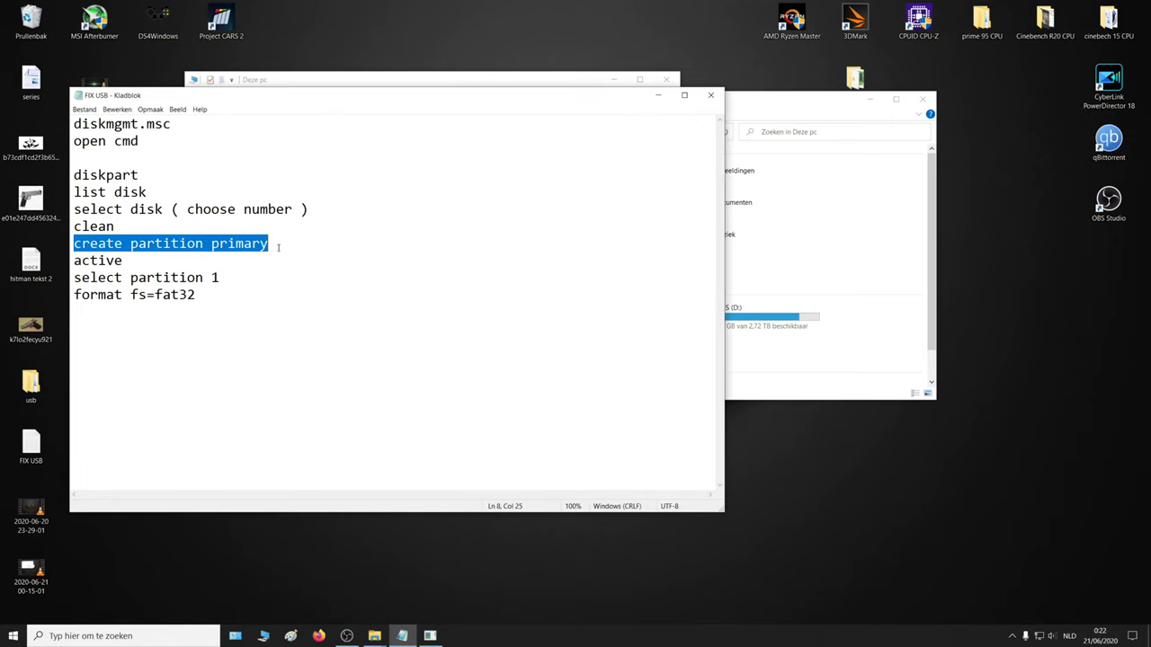
# Run create partition primary on Disk 2, then active, which is refused for a non-MBR disk.
pyautogui.click(543, 76)
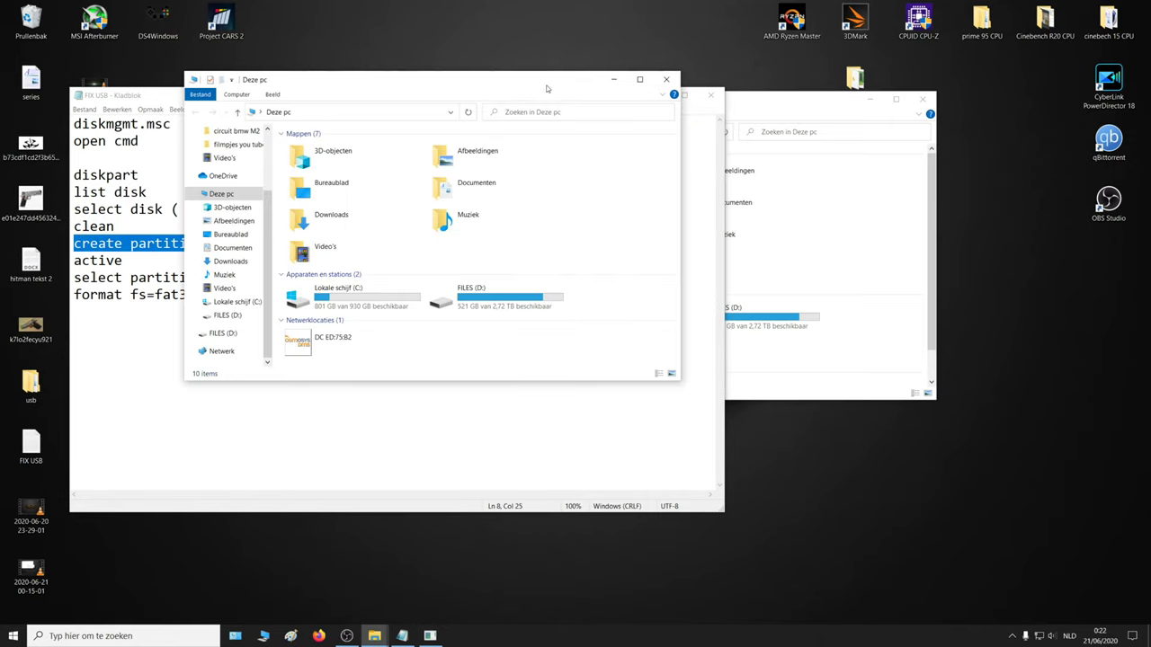
pyautogui.click(430, 635)
pyautogui.rightClick(438, 332)
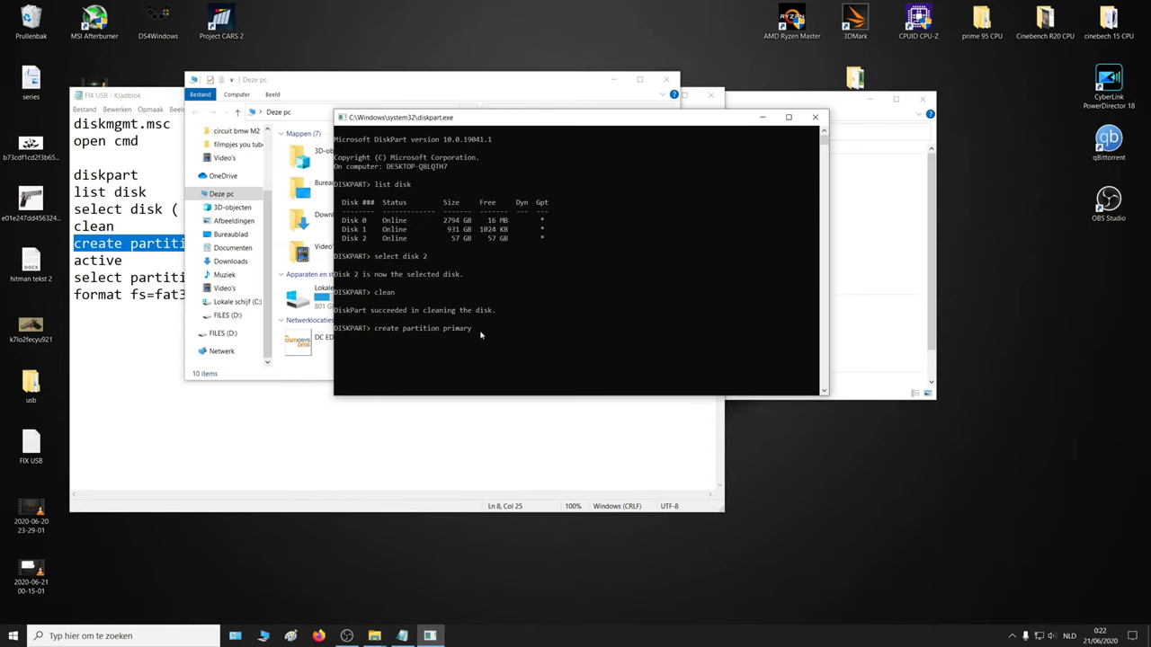
pyautogui.press('Return')
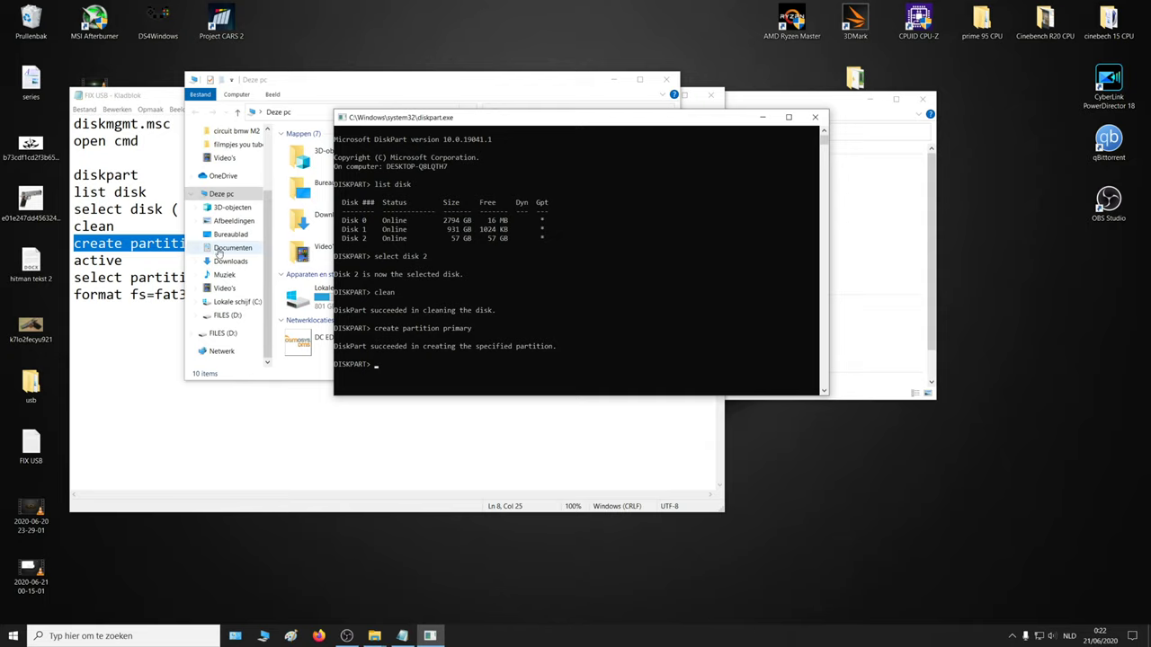
pyautogui.moveTo(123, 261); pyautogui.dragTo(49, 263)
pyautogui.press('super+c')
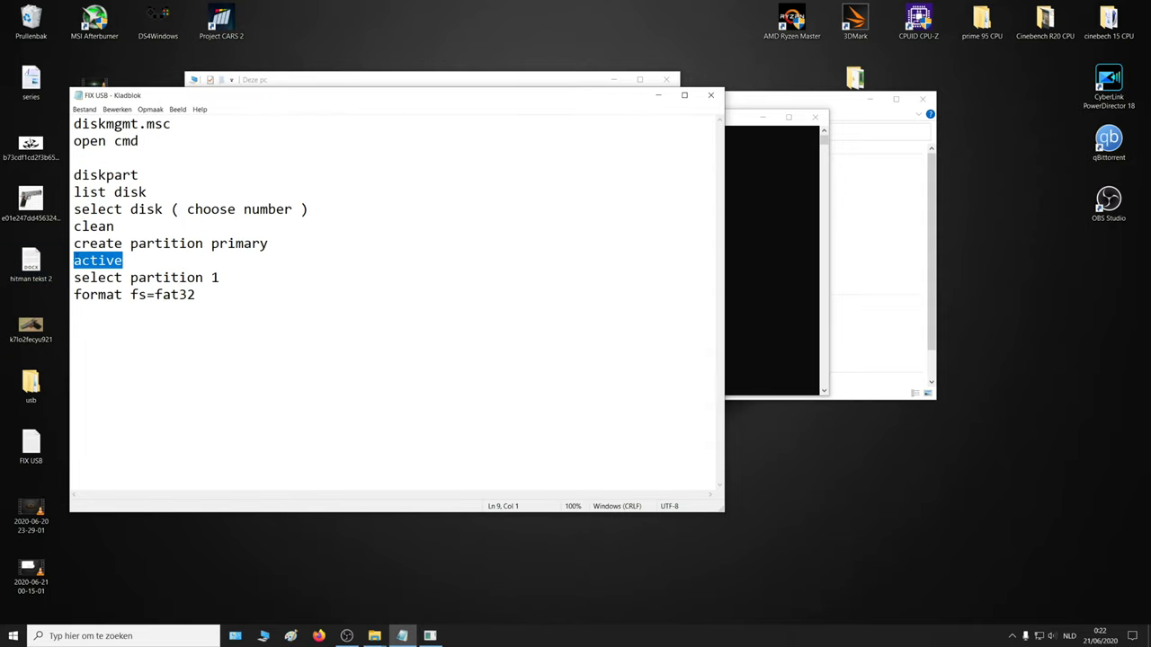
pyautogui.click(733, 332)
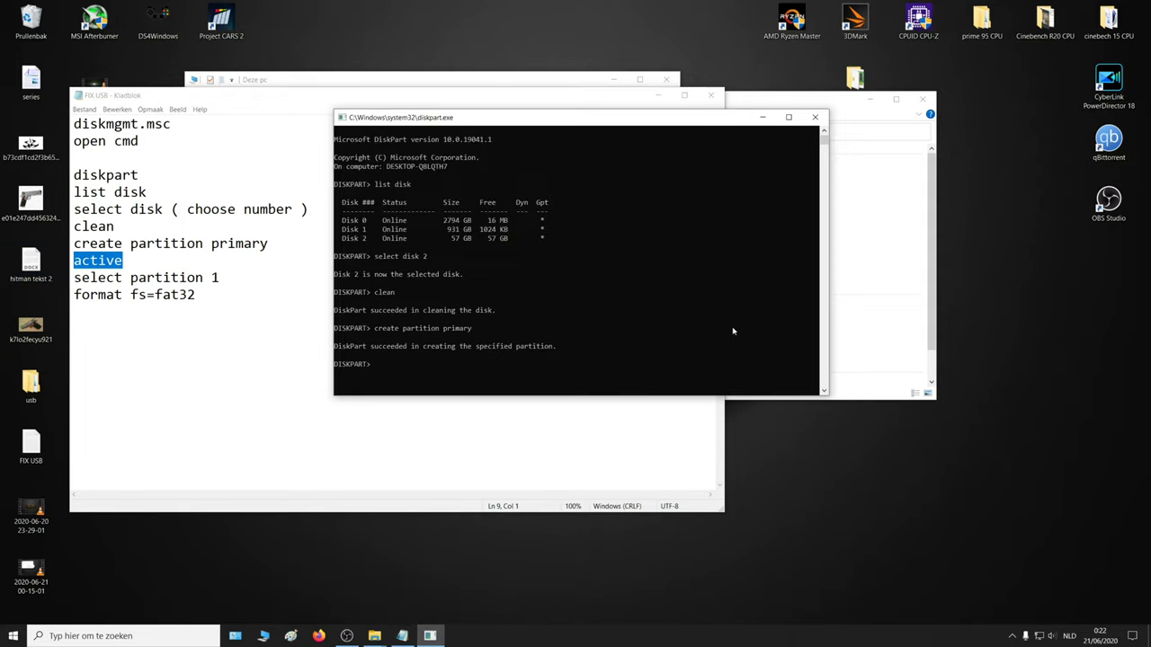
pyautogui.rightClick(468, 370)
pyautogui.press('Return')
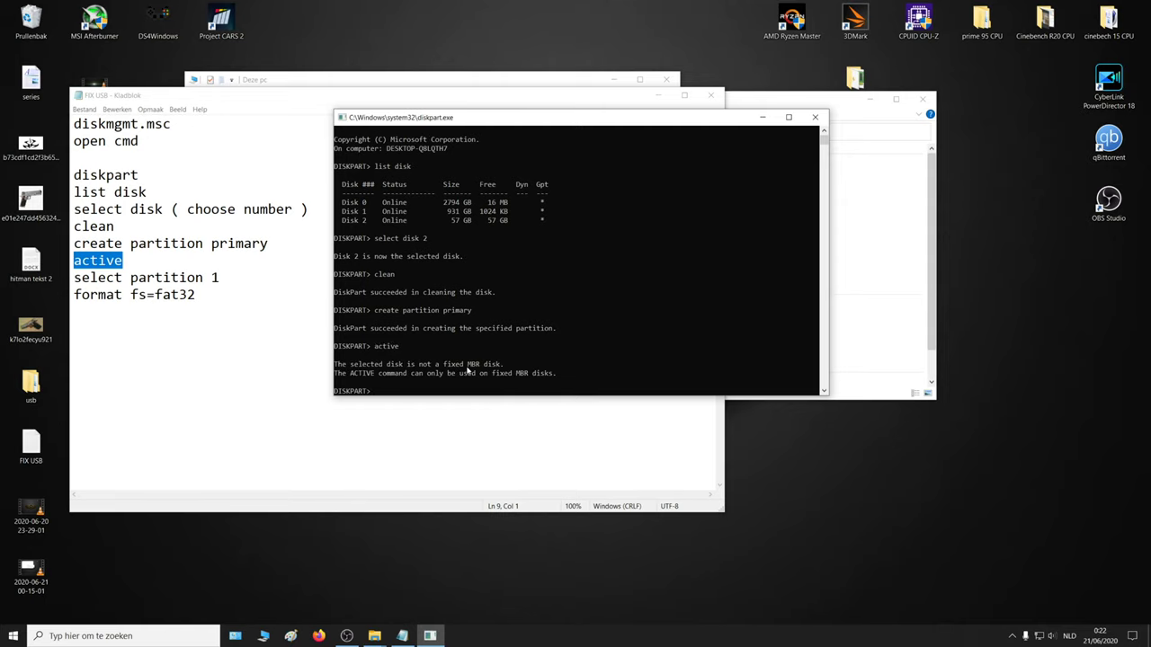
# Run select partition 1 to select the new primary partition.
pyautogui.click(219, 278)
pyautogui.moveTo(218, 277)
pyautogui.mouseDown()
pyautogui.moveTo(83, 278)
pyautogui.moveTo(236, 270)
pyautogui.mouseUp()
pyautogui.click(74, 278)
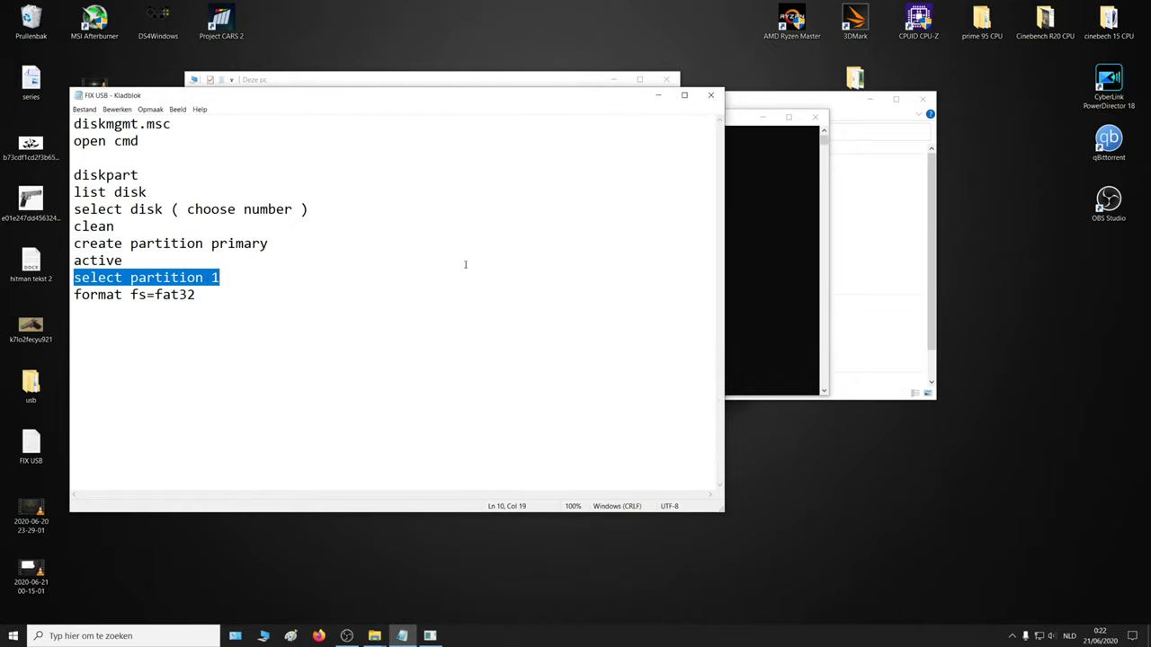
pyautogui.click(734, 333)
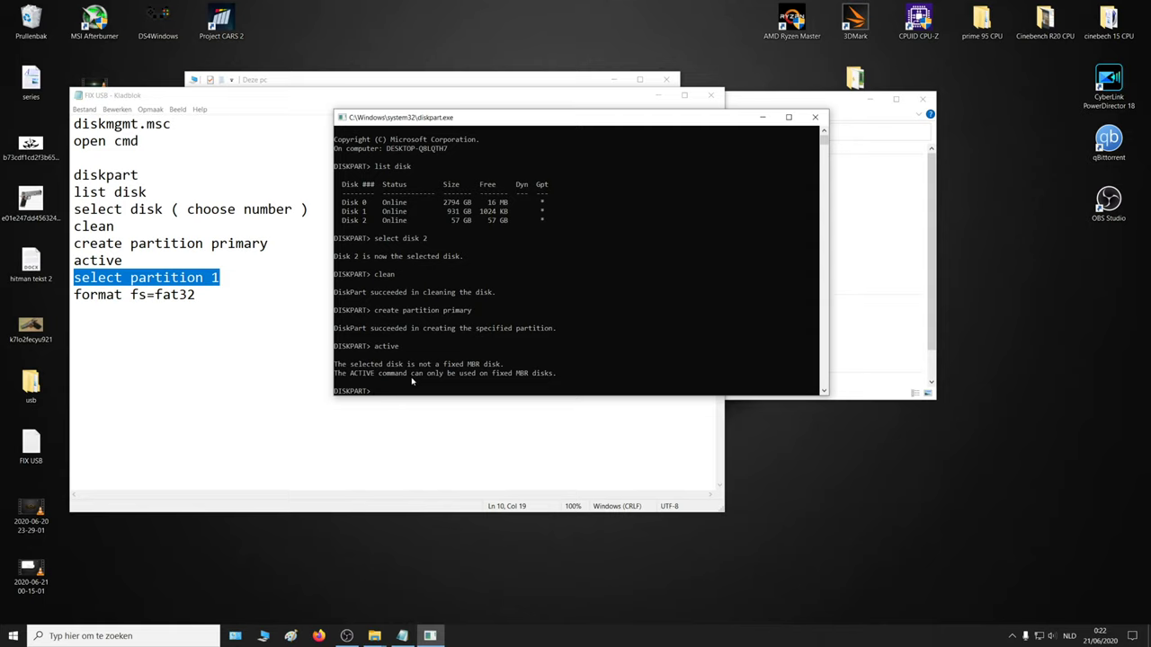
pyautogui.write('select partition 1')
pyautogui.press('Return')
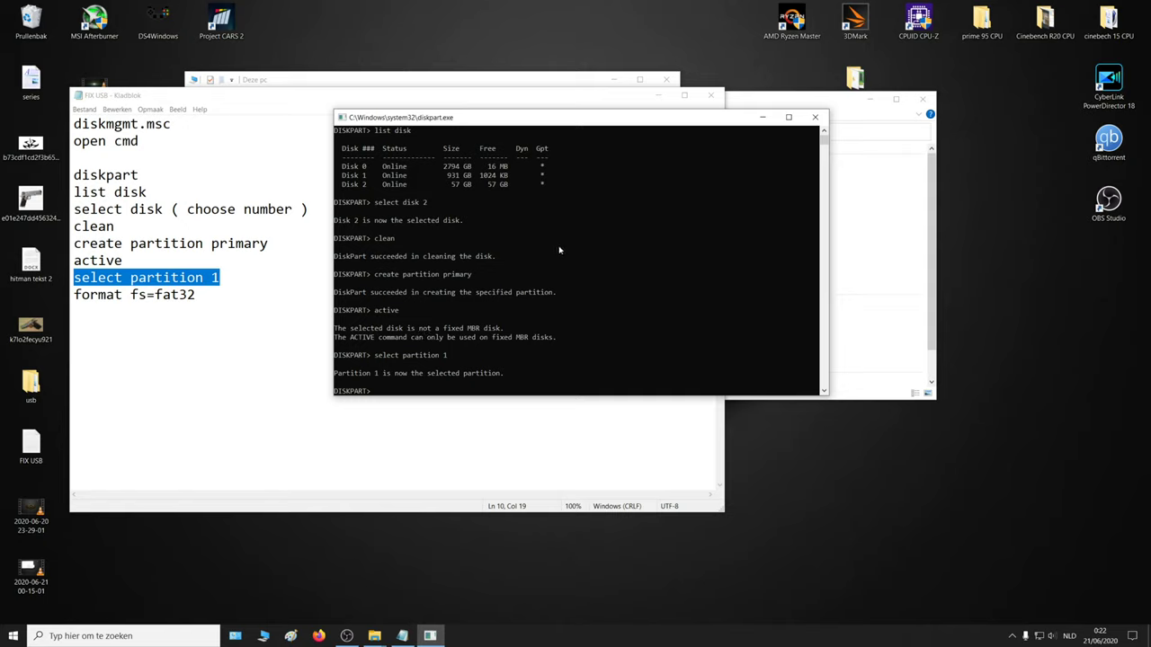
# Close the DiskPart console and the leftover Explorer window, keeping a fresh Deze pc open.
pyautogui.click(265, 635)
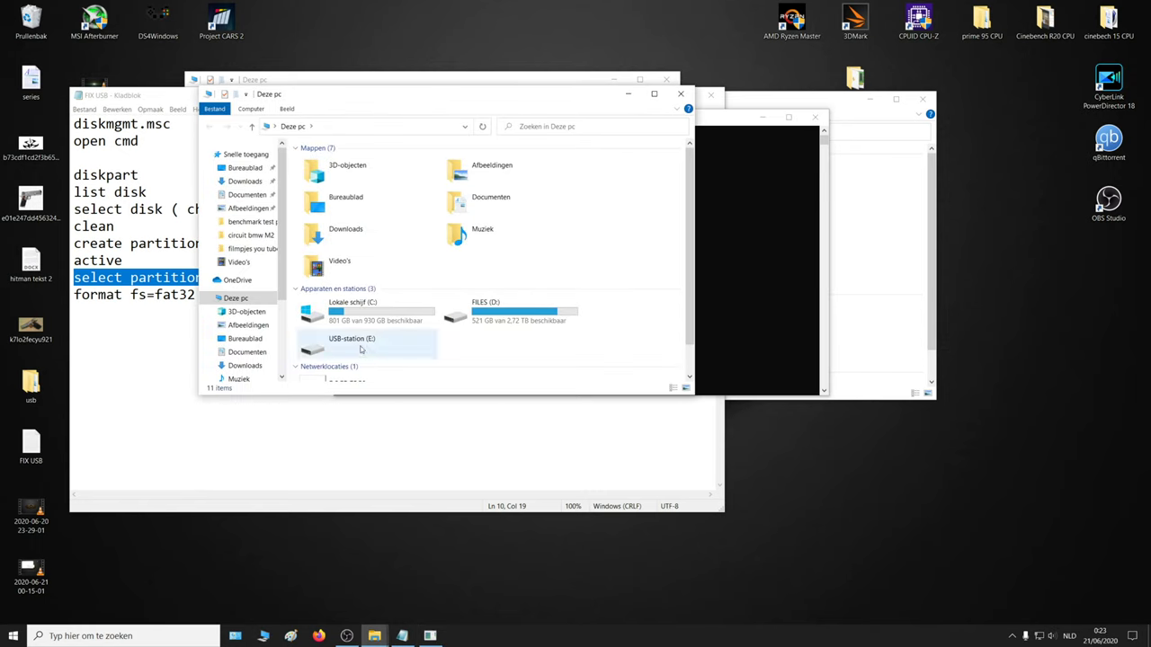
pyautogui.click(765, 298)
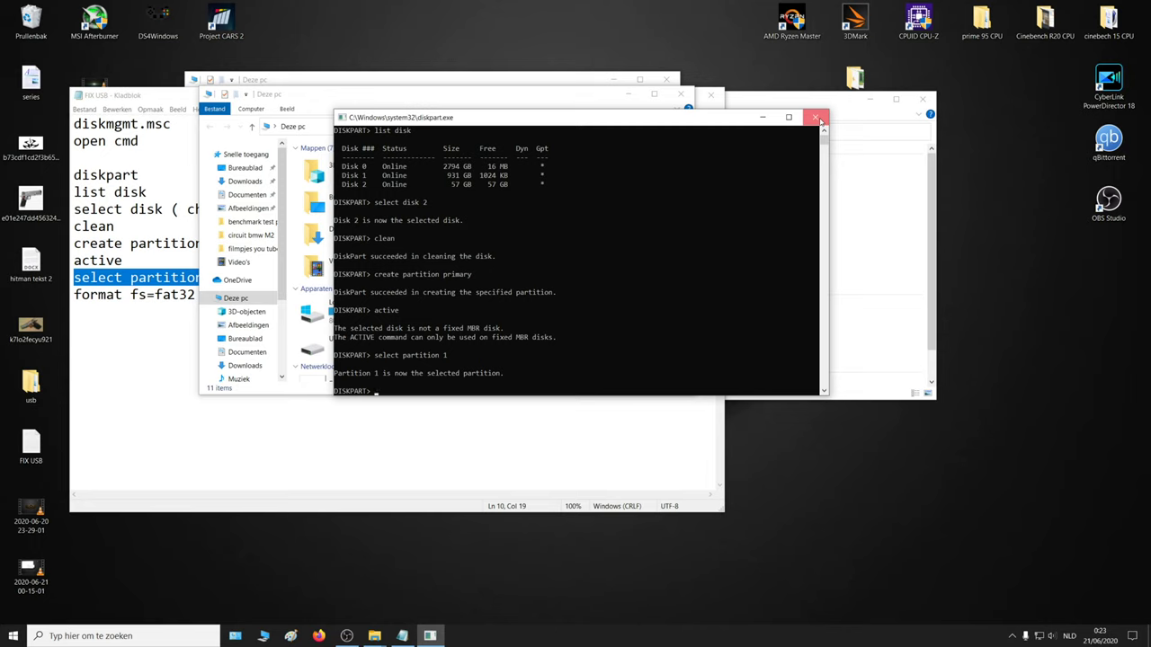
pyautogui.click(817, 118)
pyautogui.click(922, 99)
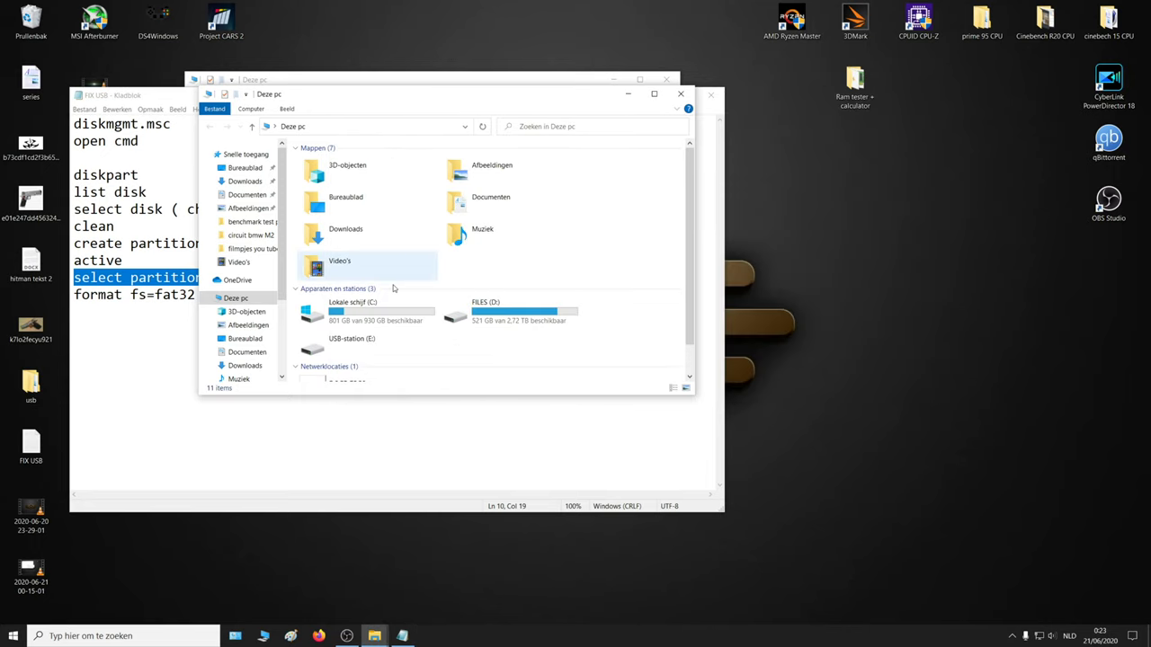
# Format USB-station (E:) as exFAT with 128 KB clusters, accepting the data-erase warning.
pyautogui.click(350, 347)
pyautogui.rightClick(344, 340)
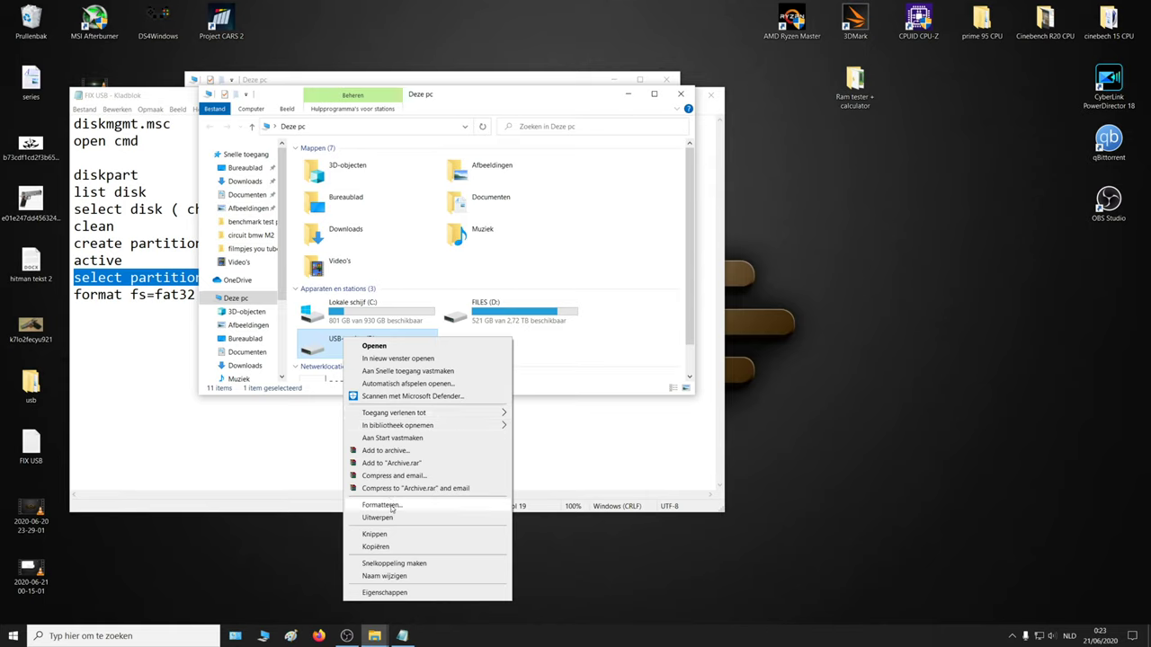
pyautogui.click(391, 508)
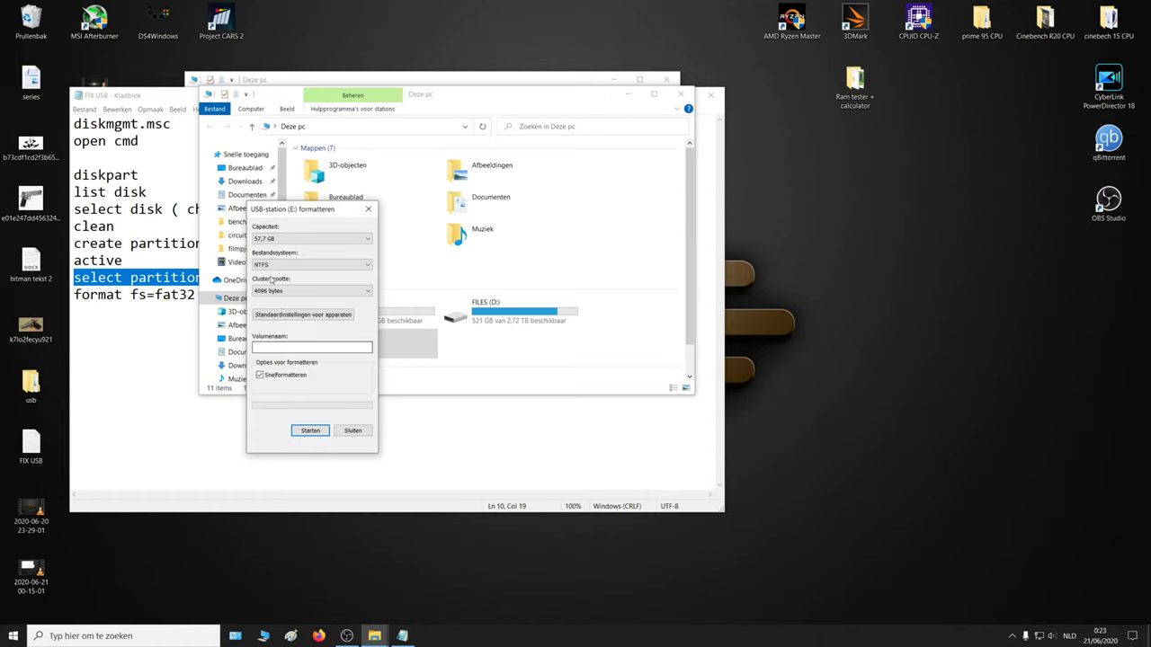
pyautogui.click(275, 268)
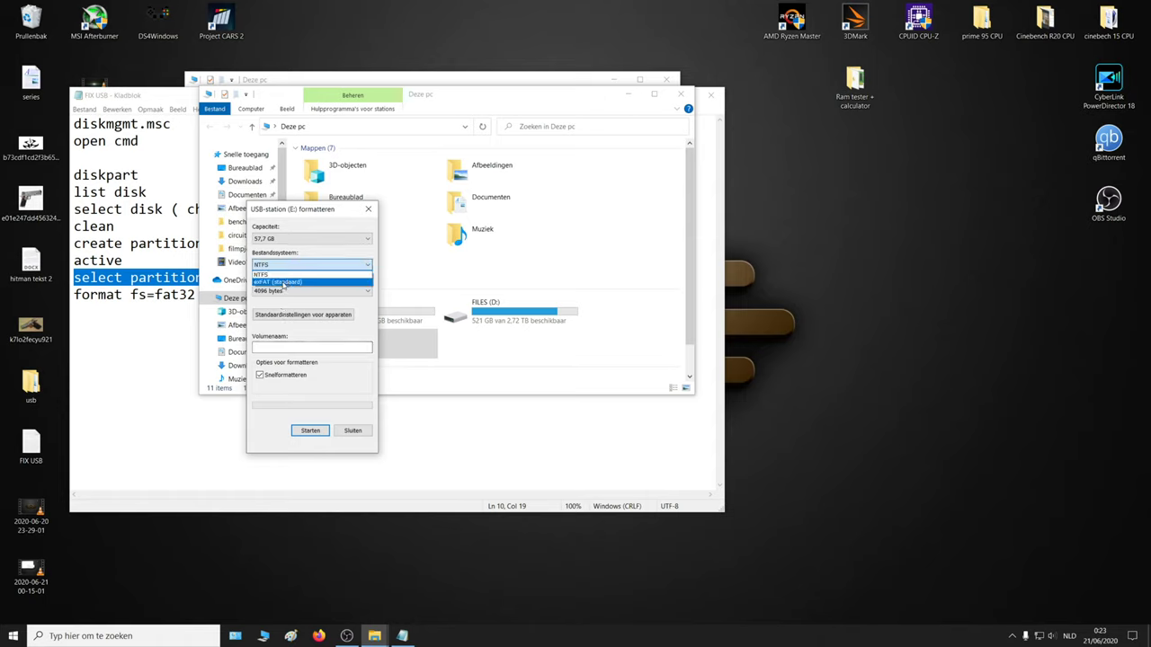
pyautogui.click(276, 282)
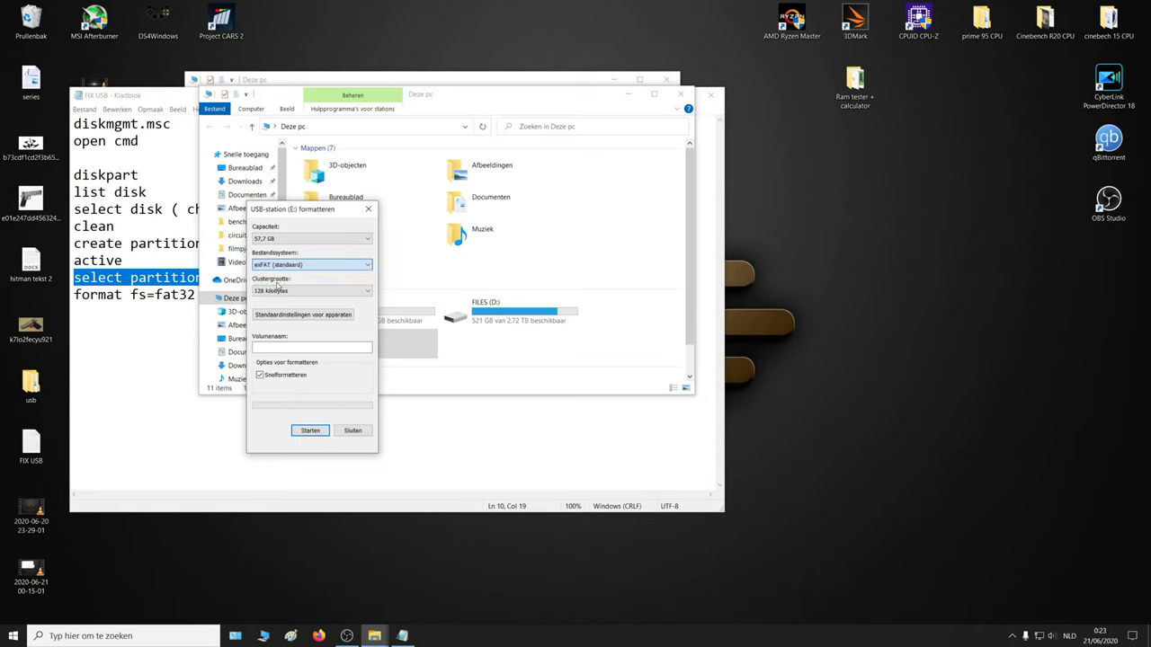
pyautogui.click(313, 431)
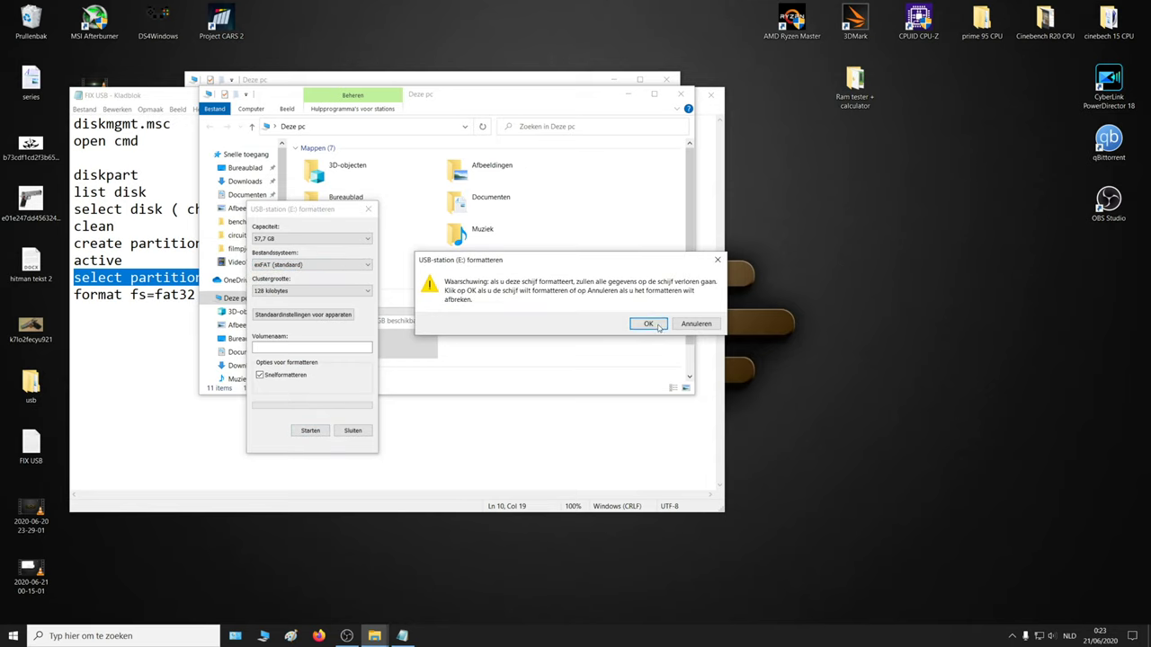
pyautogui.click(656, 323)
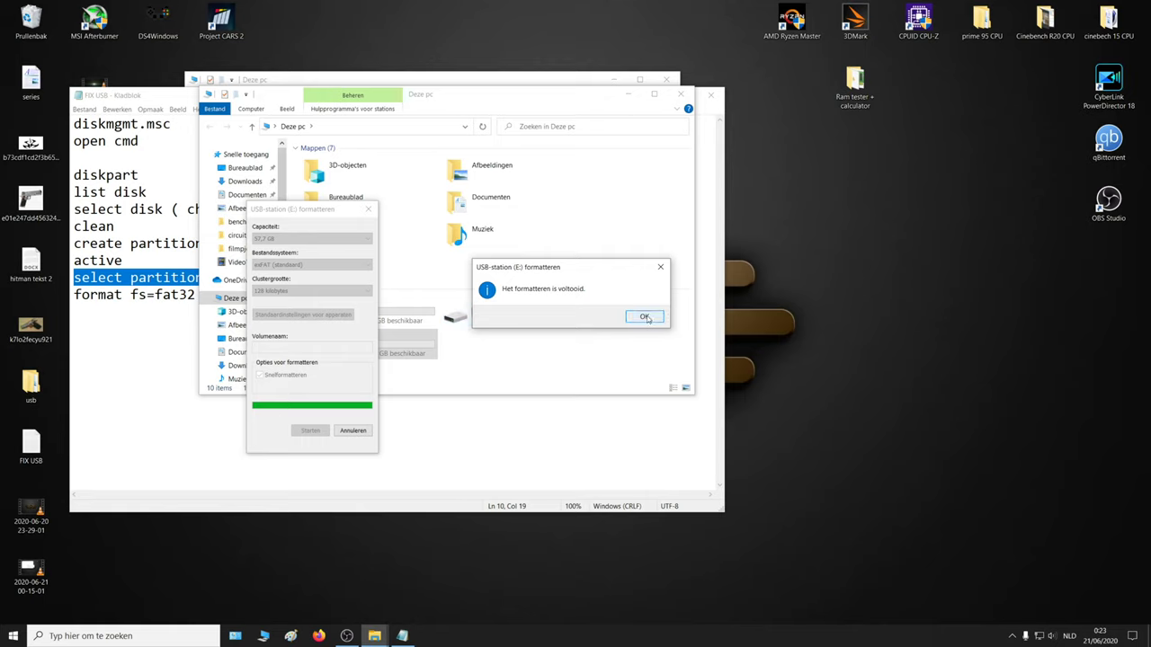
pyautogui.click(645, 318)
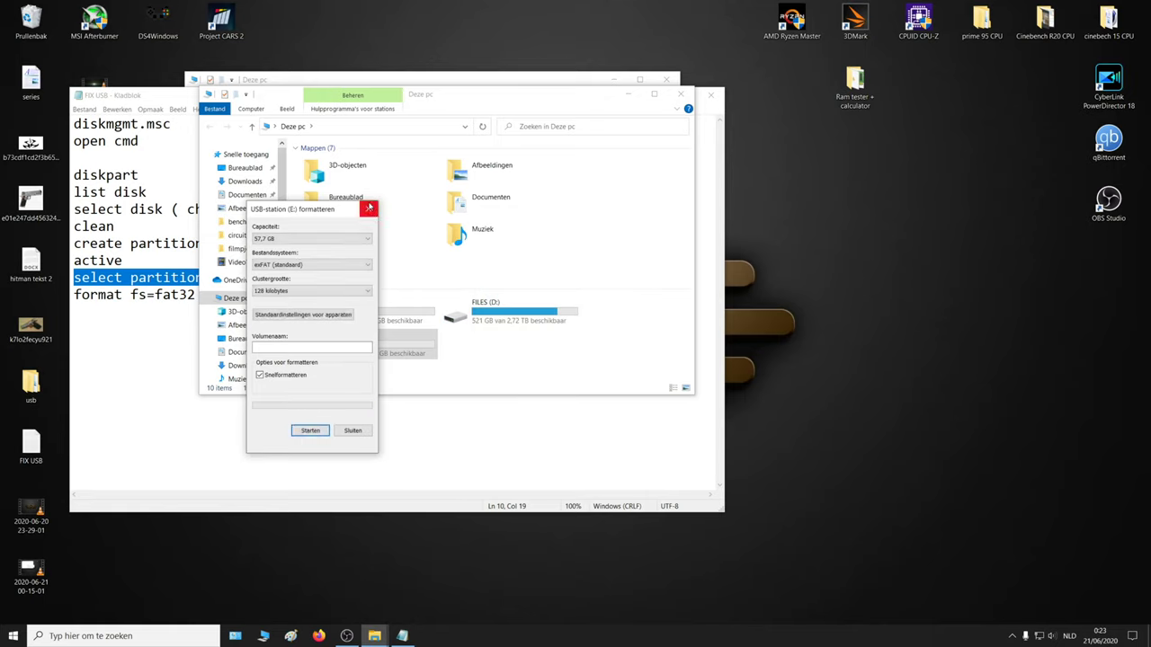
pyautogui.click(369, 208)
# Check that USB-station (E:) is empty with 57.7 GB free, then close Explorer and the FIX USB notes.
pyautogui.doubleClick(359, 340)
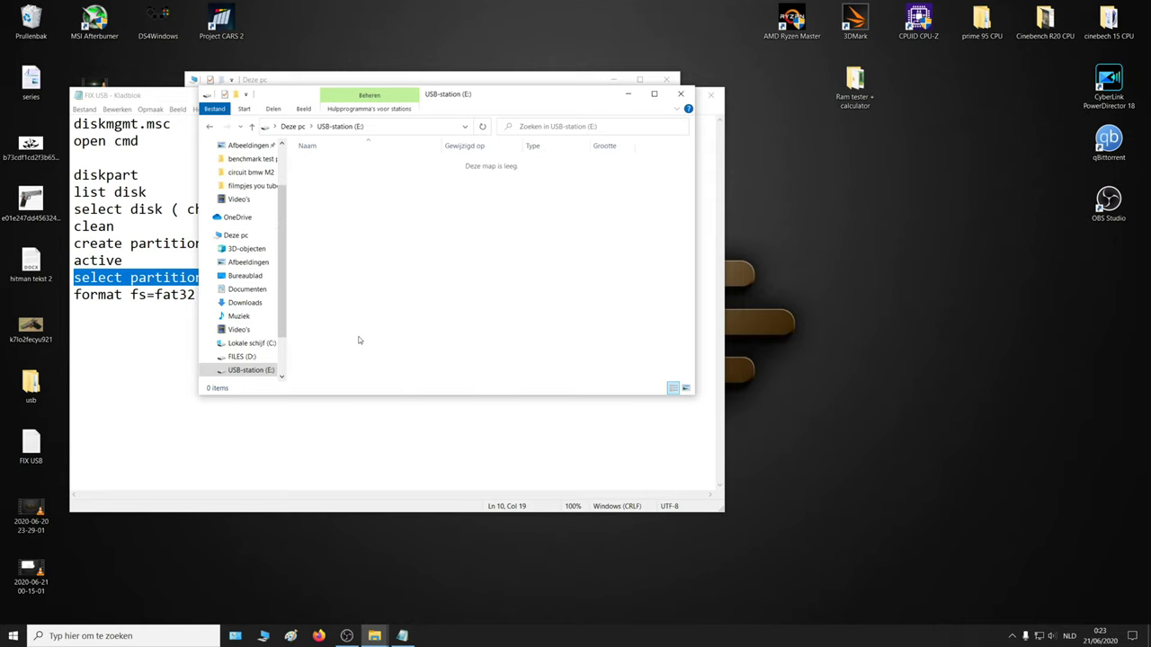
pyautogui.click(210, 127)
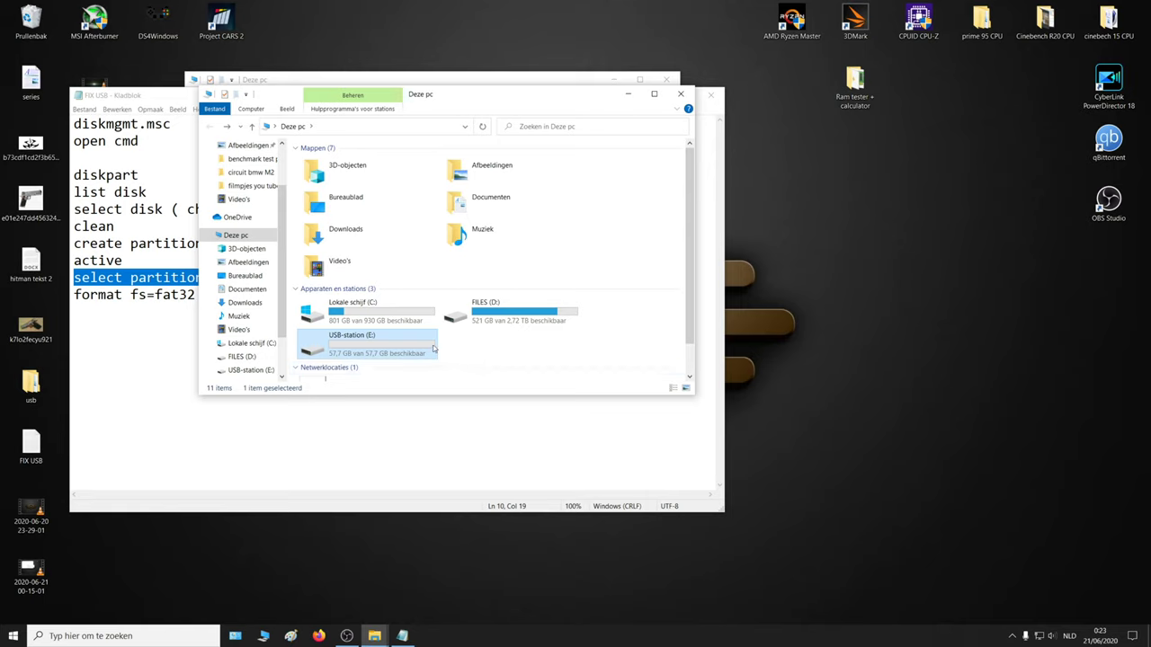
pyautogui.click(682, 95)
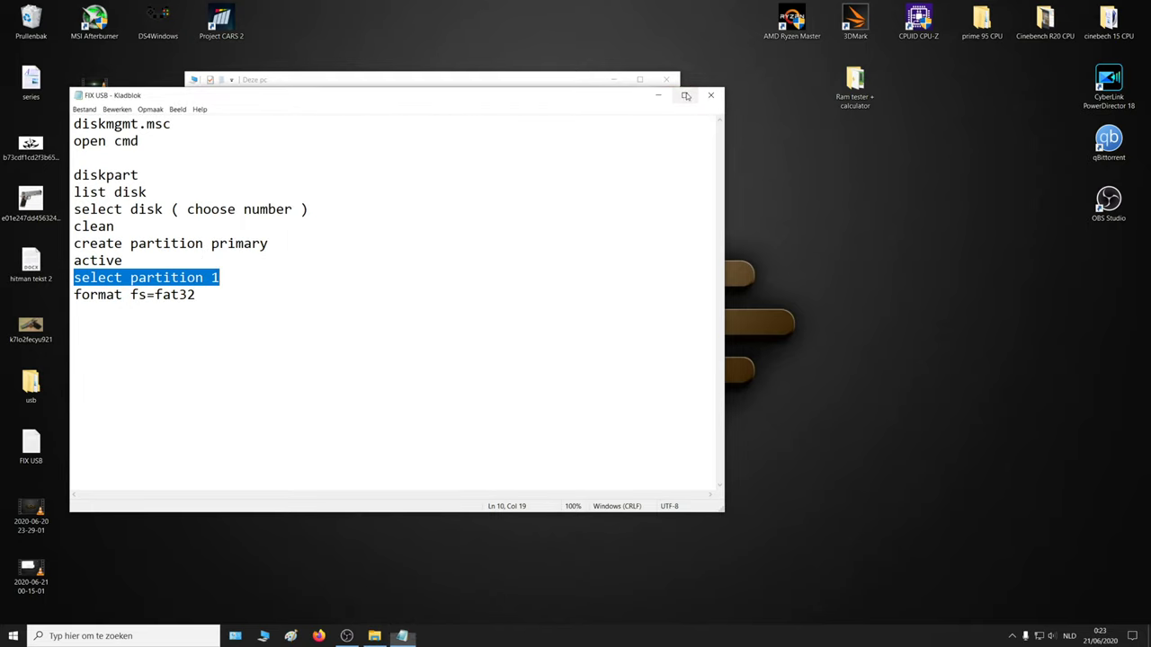
pyautogui.click(710, 96)
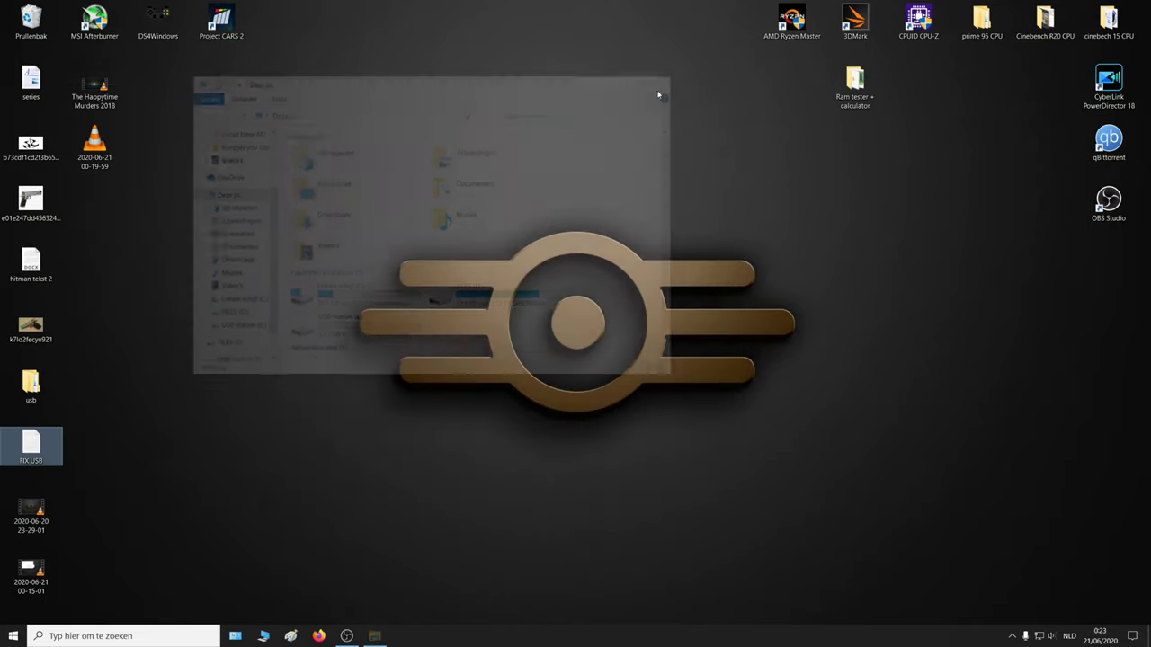
pyautogui.click(400, 310)
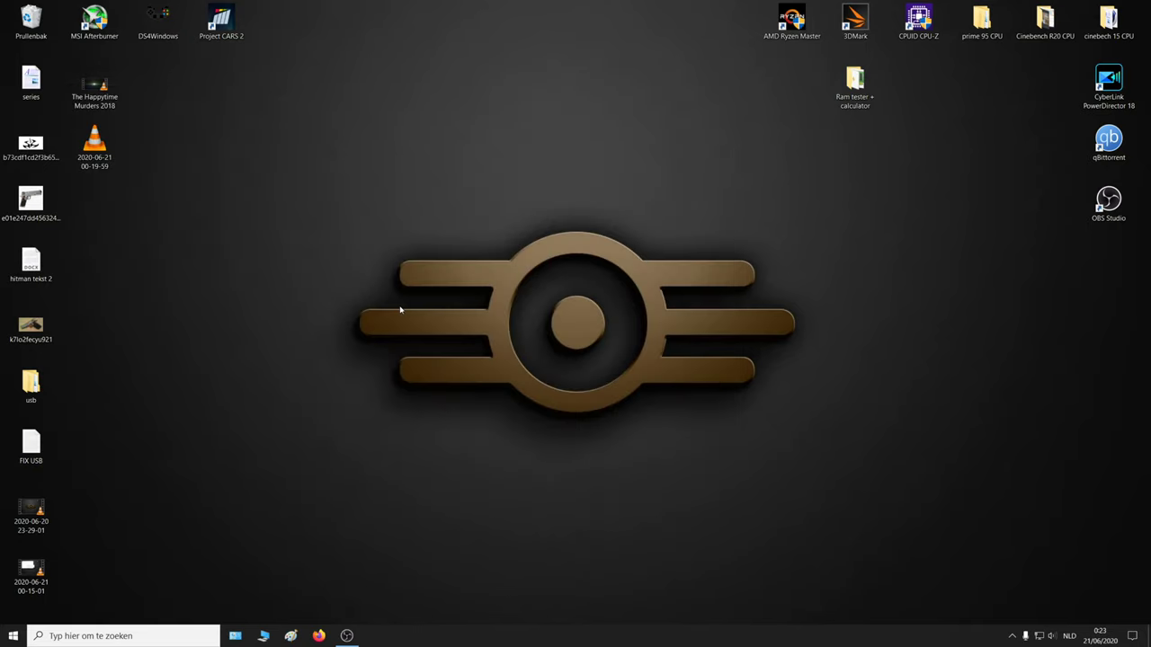